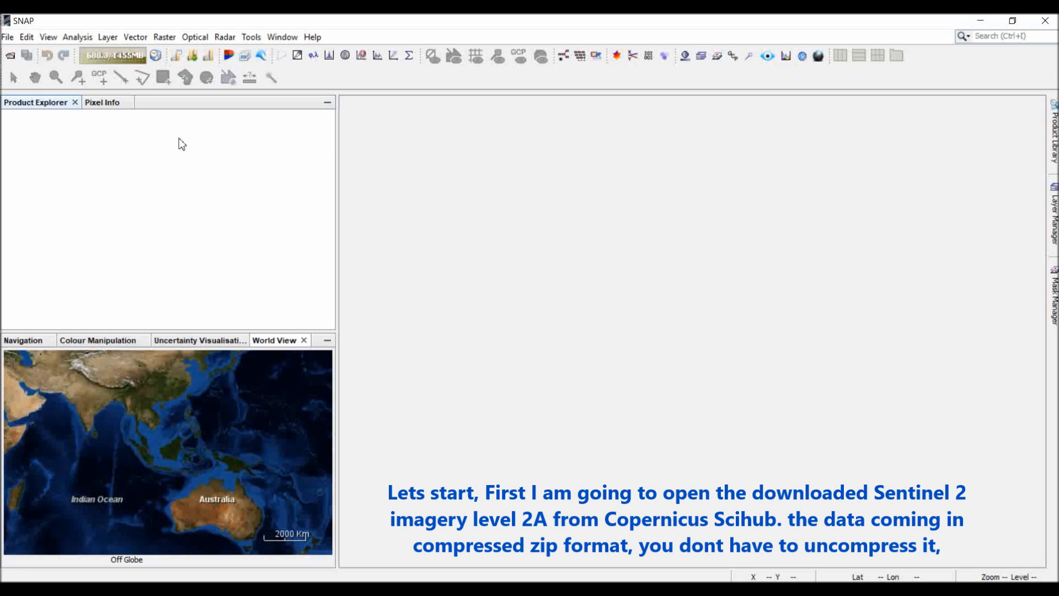
Open the zipped Sentinel-2 product S2A_MSIL2A_20200920T023551_N0214_R089_T49MFV_20200920T053755.zip from the GEO2004_temp folder.
{"action": "left_click", "coordinate": [9, 37]}
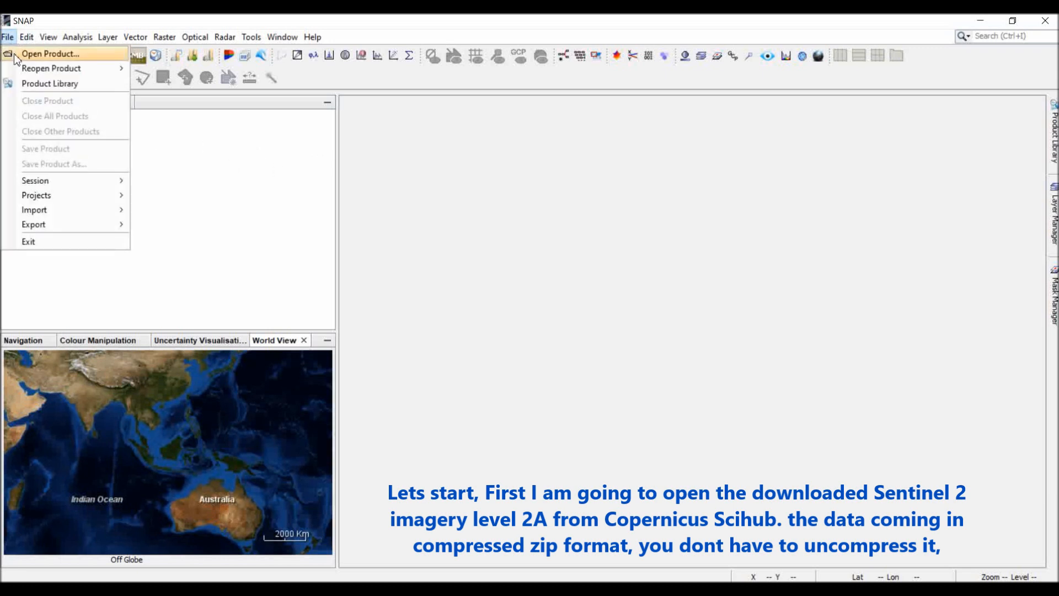
{"action": "left_click", "coordinate": [16, 54]}
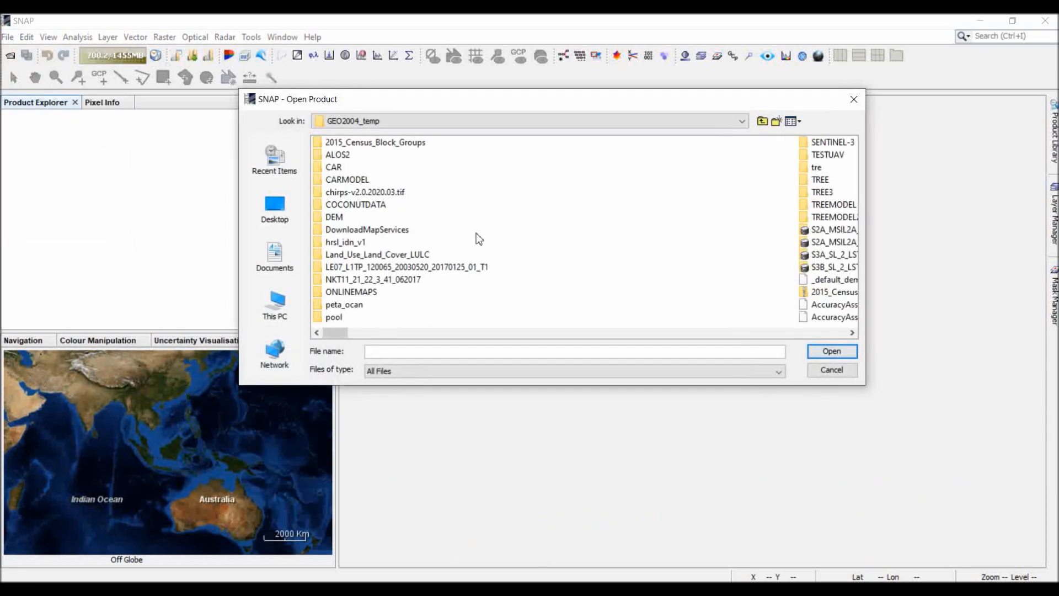
{"action": "scroll", "coordinate": [404, 299], "scroll_direction": "down", "scroll_amount": 10}
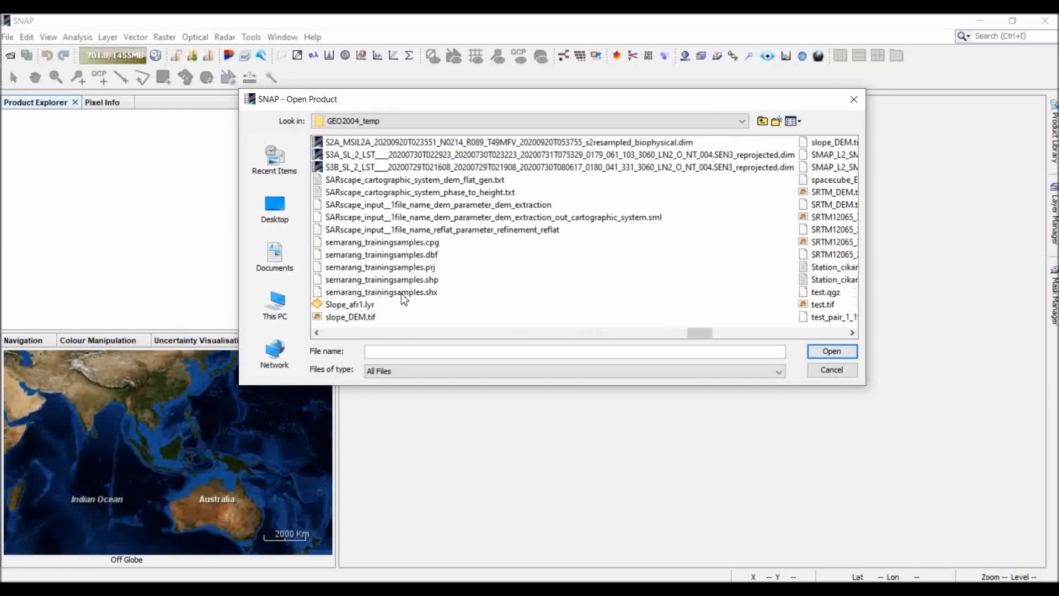
{"action": "scroll", "coordinate": [404, 299], "scroll_direction": "up", "scroll_amount": 5}
{"action": "scroll", "coordinate": [404, 299], "scroll_direction": "up", "scroll_amount": 3}
{"action": "left_click", "coordinate": [389, 304]}
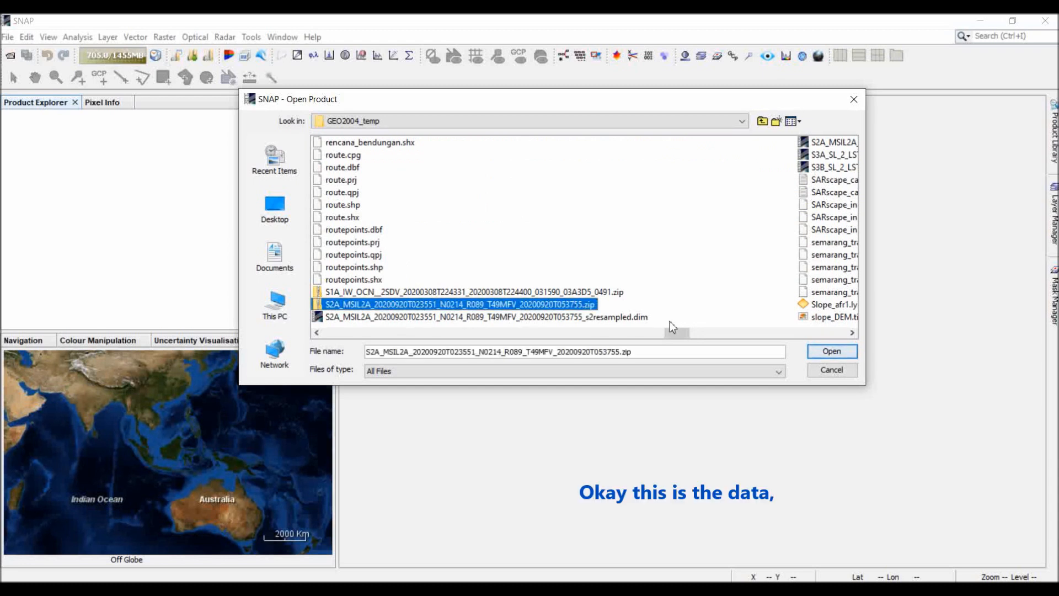
{"action": "left_click", "coordinate": [814, 352]}
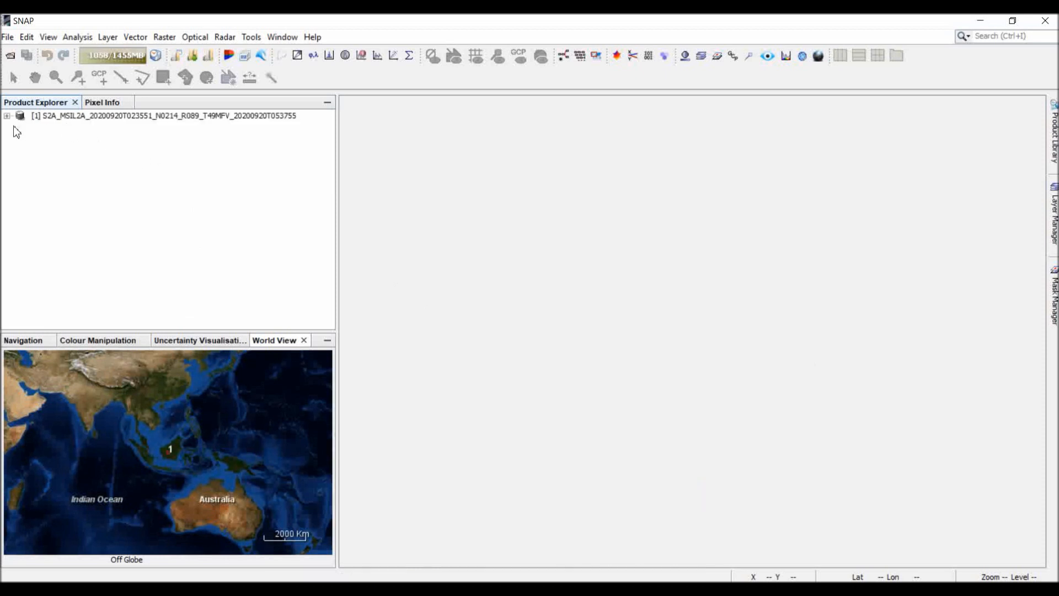
Expand the opened S2A product and its Bands folder to examine the available spectral bands.
{"action": "left_click", "coordinate": [8, 115]}
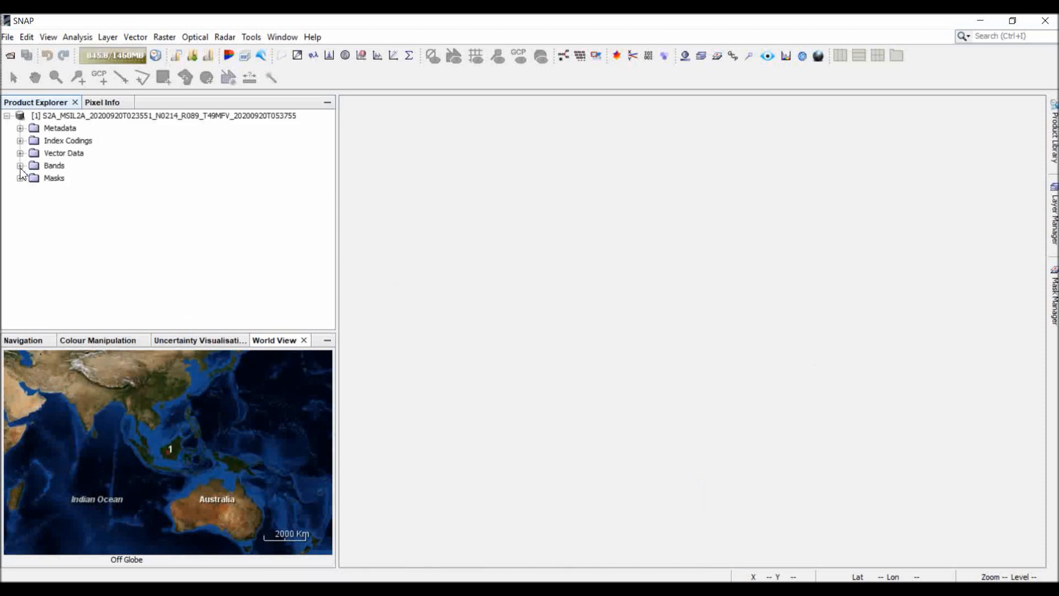
{"action": "left_click", "coordinate": [21, 167]}
{"action": "scroll", "coordinate": [26, 174], "scroll_direction": "up", "scroll_amount": 1}
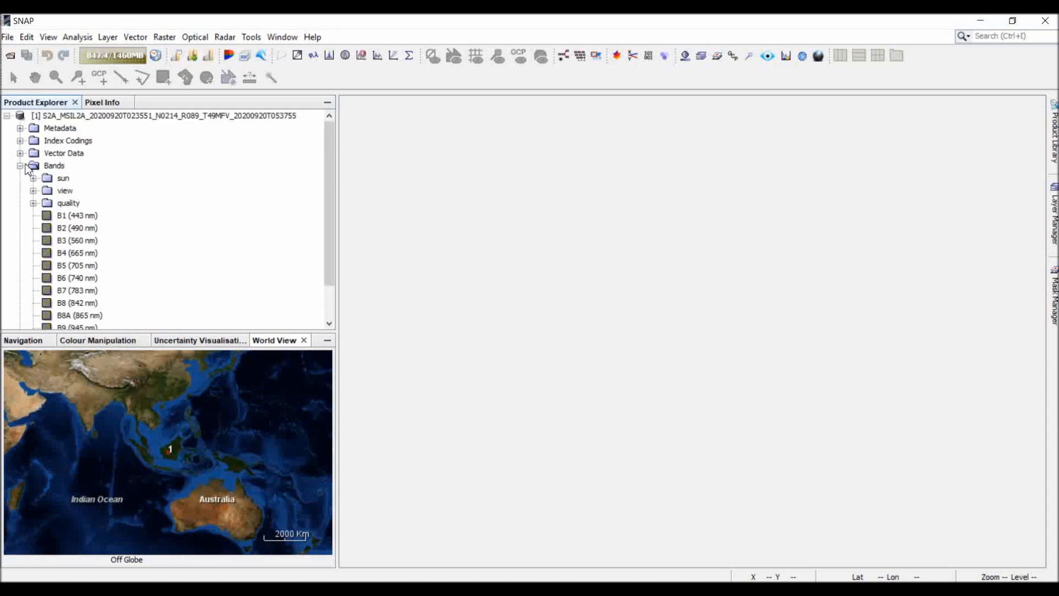
{"action": "left_click", "coordinate": [21, 166]}
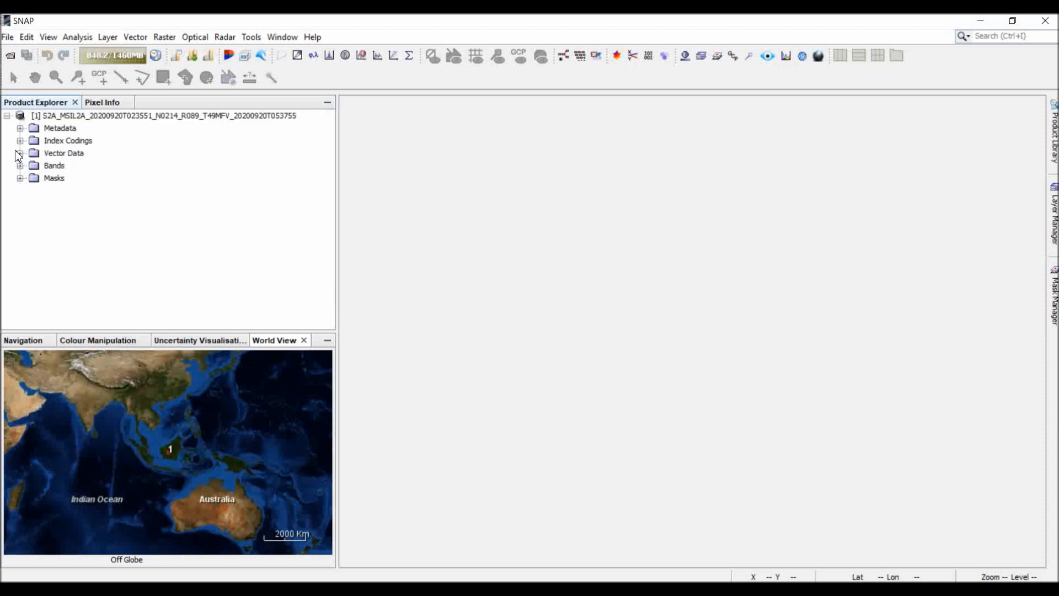
{"action": "left_click", "coordinate": [7, 115]}
{"action": "left_click", "coordinate": [69, 116]}
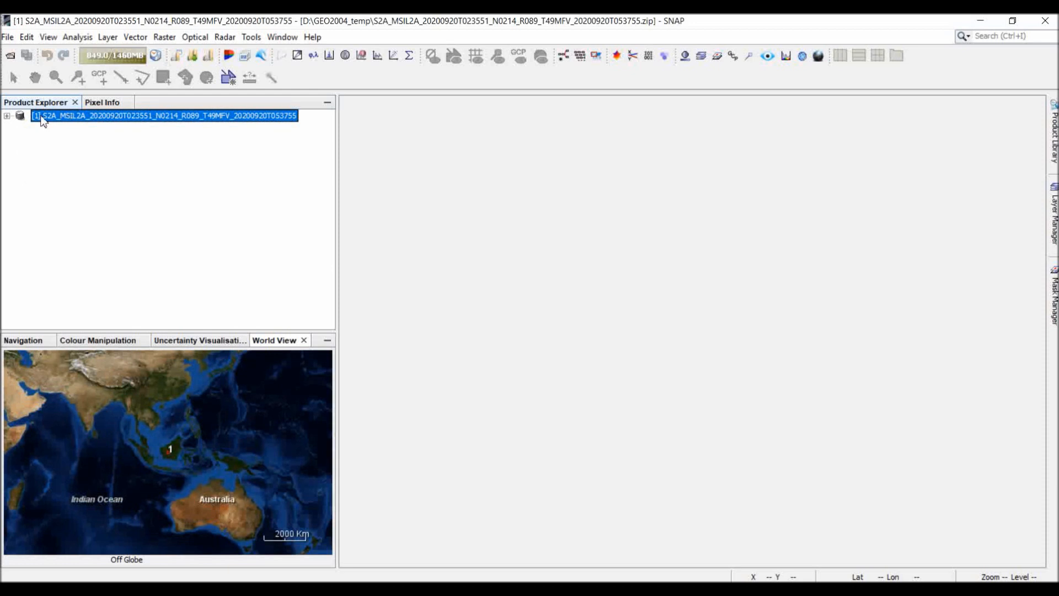
{"action": "left_click", "coordinate": [7, 116]}
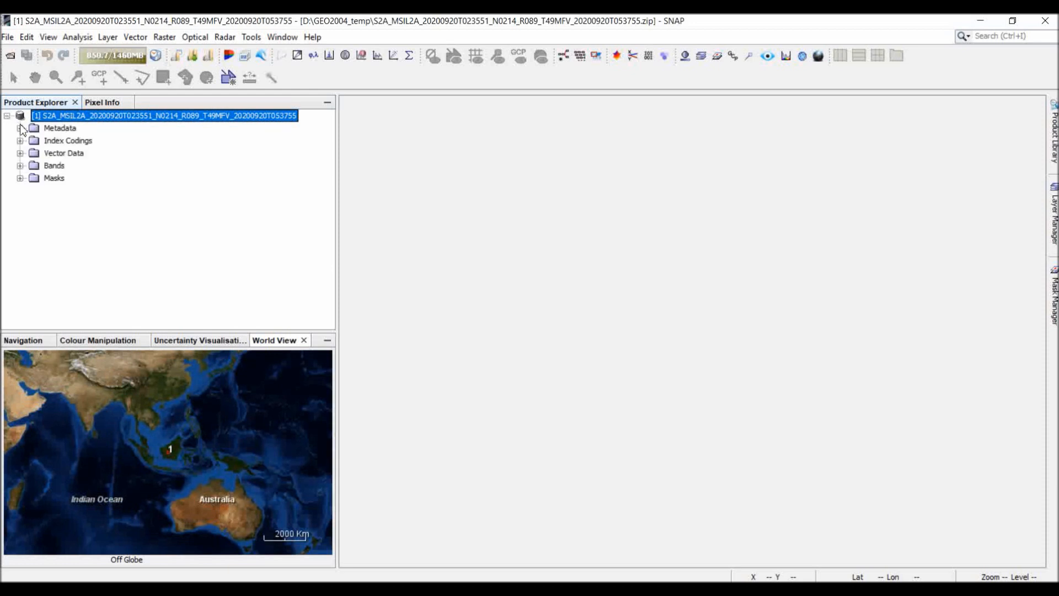
{"action": "left_click", "coordinate": [21, 166]}
{"action": "left_click", "coordinate": [55, 136]}
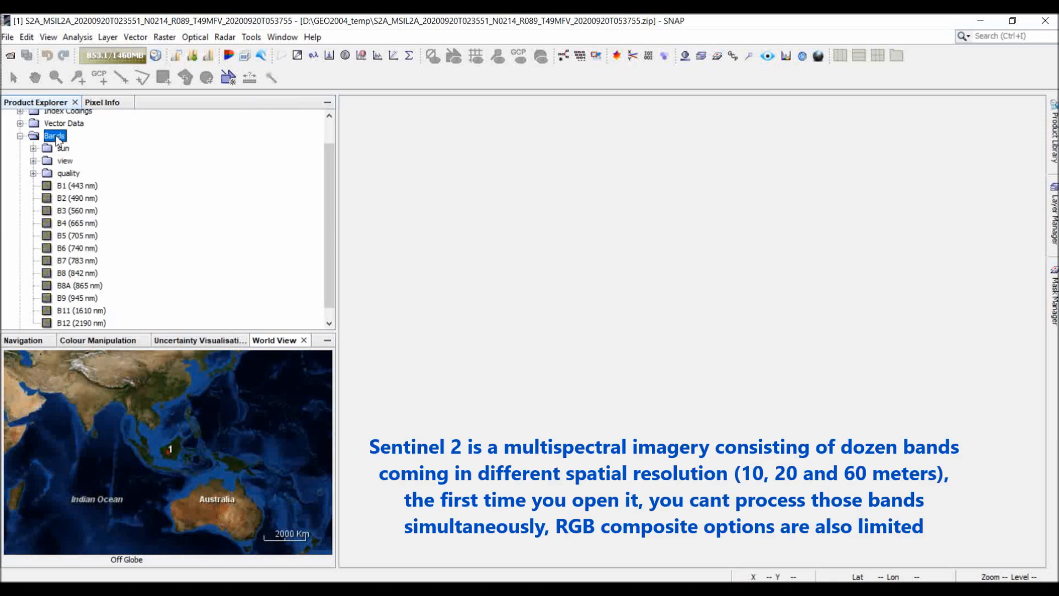
Review the RGB composite profiles offered for the non-resampled S2A product, without creating an image.
{"action": "left_click", "coordinate": [282, 38]}
{"action": "left_click", "coordinate": [308, 70]}
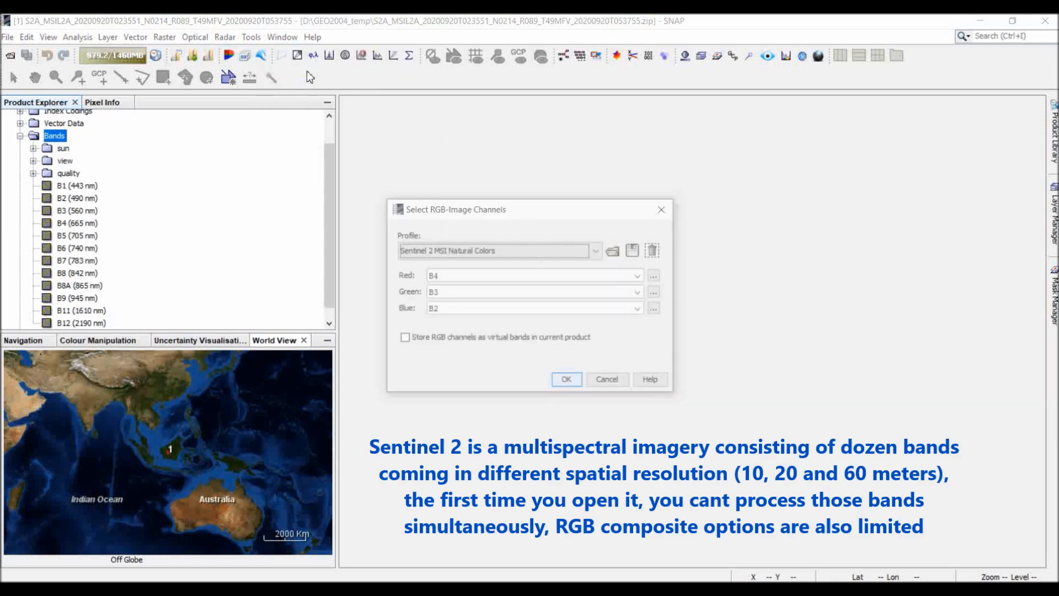
{"action": "left_click", "coordinate": [520, 249]}
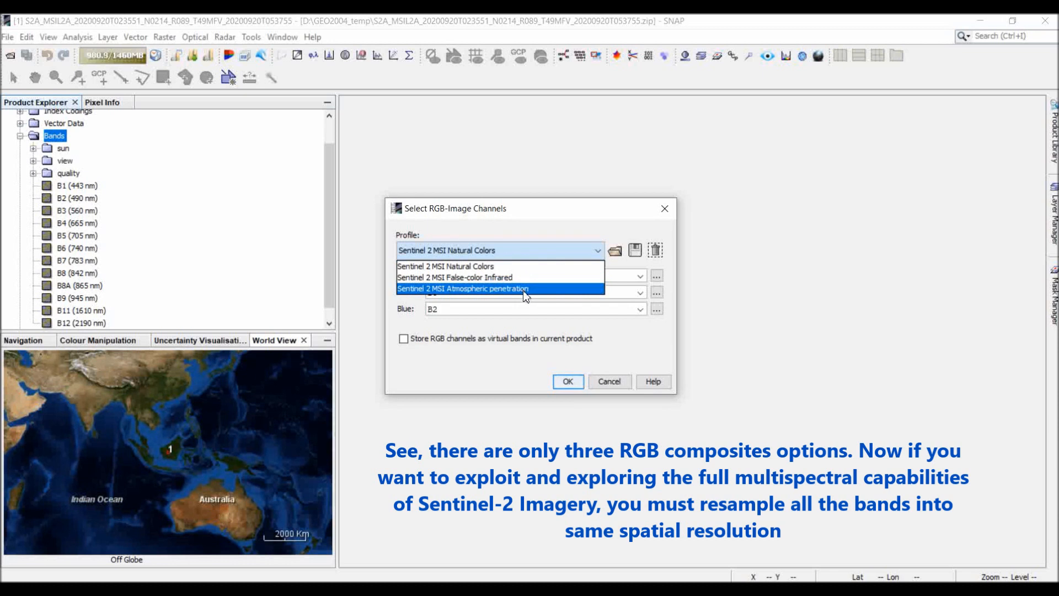
{"action": "left_click", "coordinate": [531, 246]}
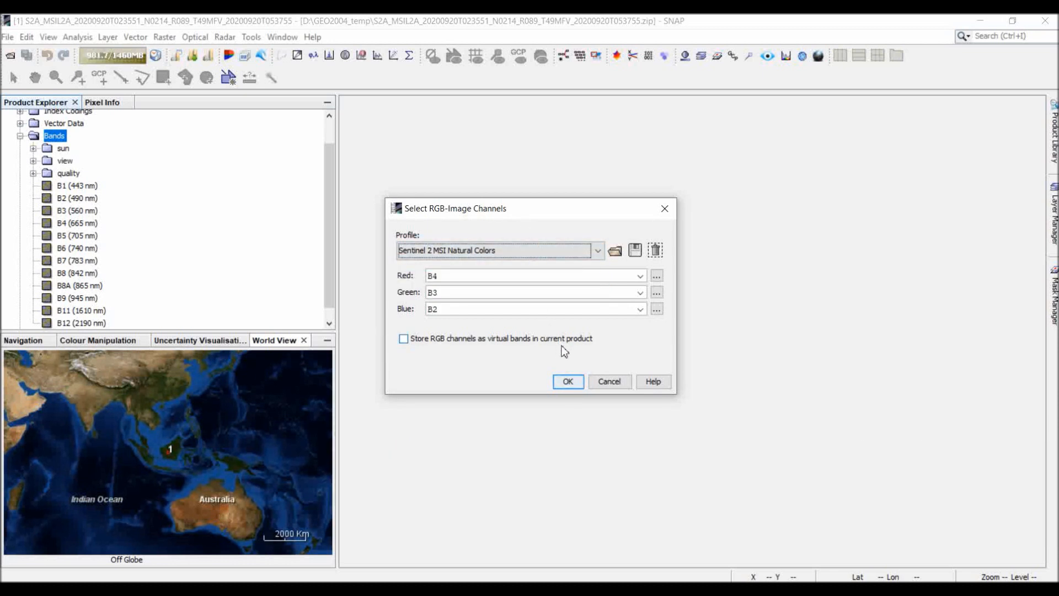
{"action": "left_click", "coordinate": [605, 382]}
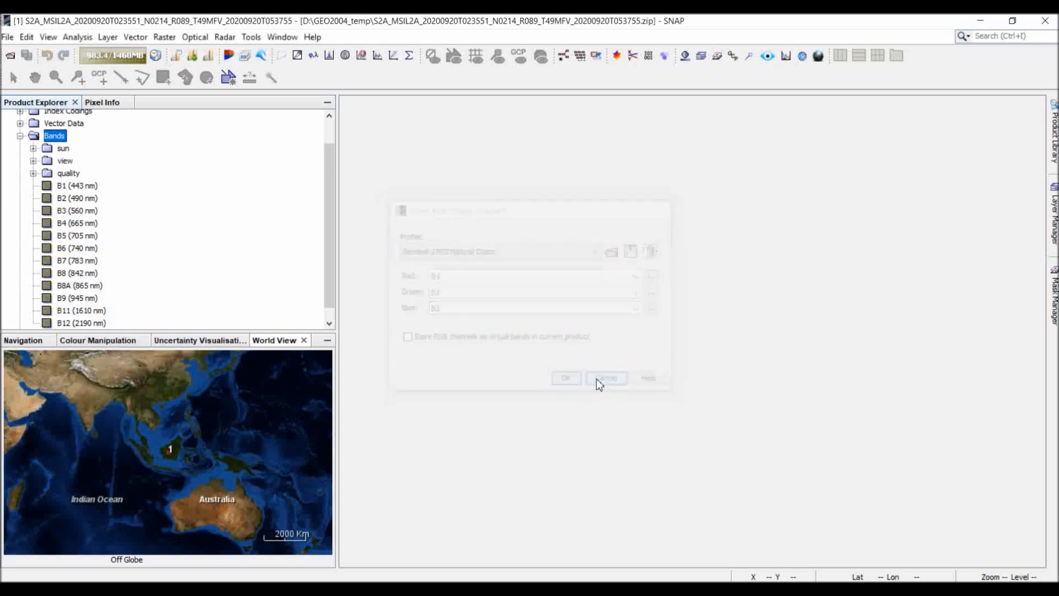
Start the S2 Resampling Processor for the S2A product and set the output resolution to 60.
{"action": "left_click", "coordinate": [198, 39]}
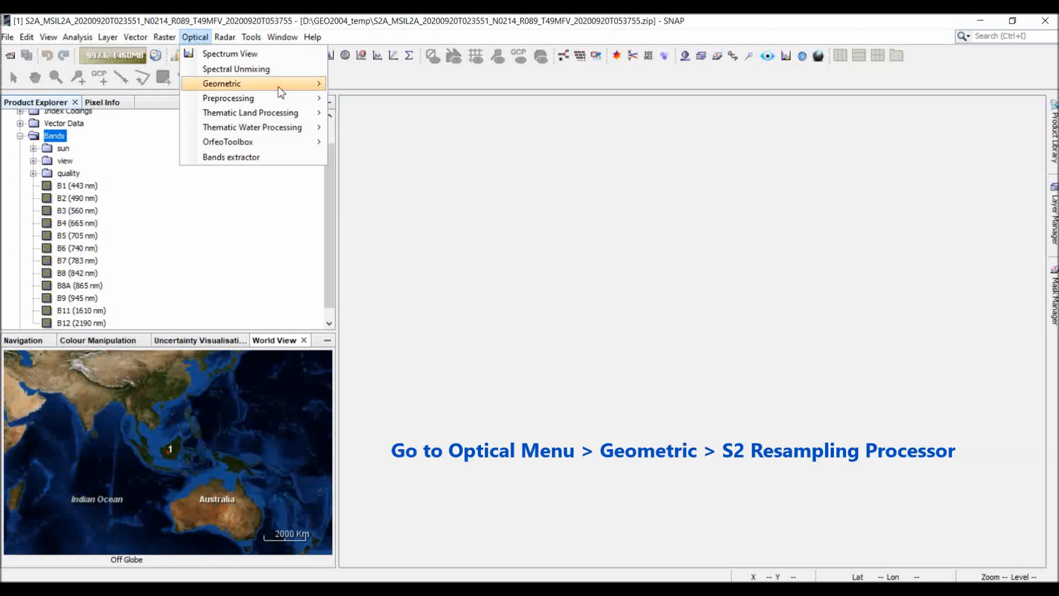
{"action": "mouse_move", "coordinate": [276, 89]}
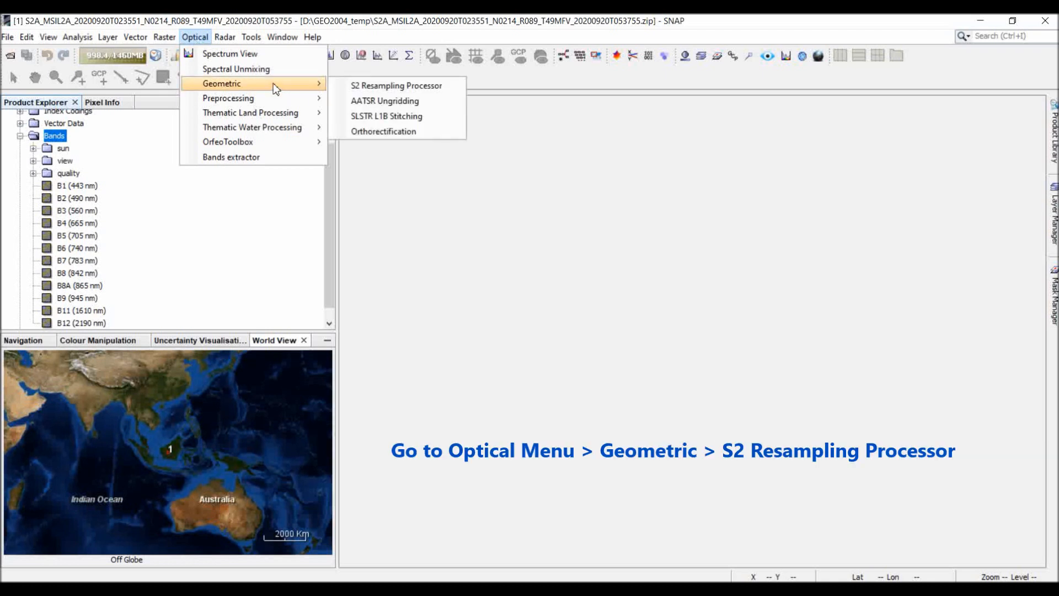
{"action": "left_click", "coordinate": [208, 21]}
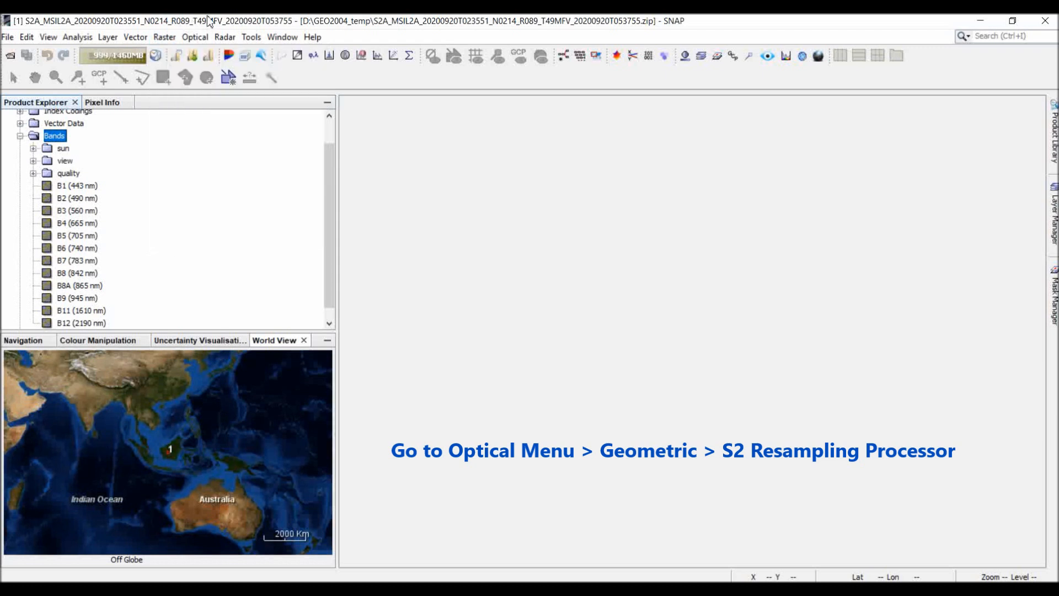
{"action": "left_click", "coordinate": [194, 38]}
{"action": "mouse_move", "coordinate": [242, 84]}
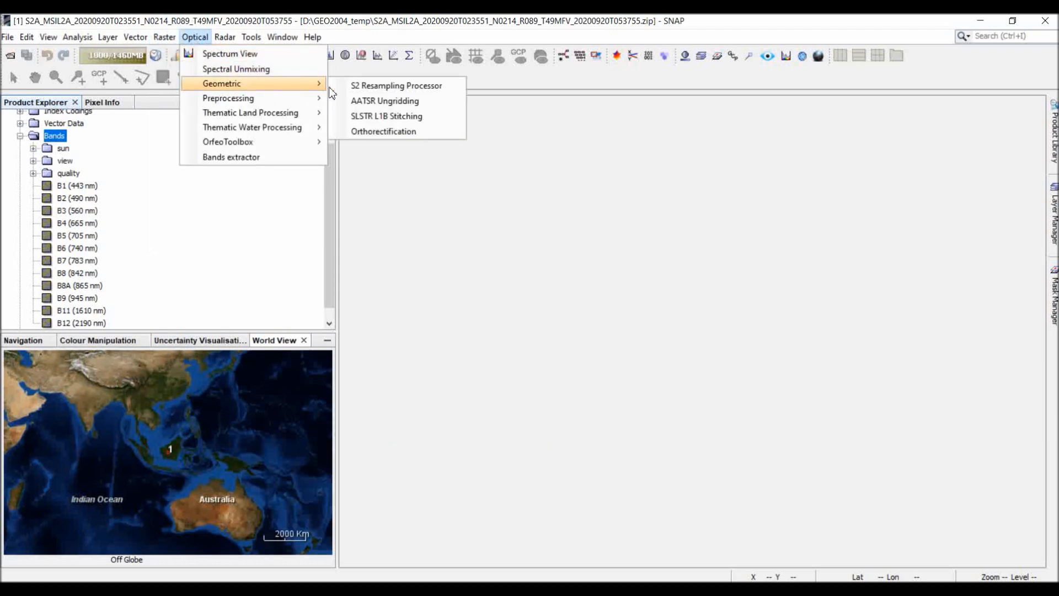
{"action": "left_click", "coordinate": [359, 90]}
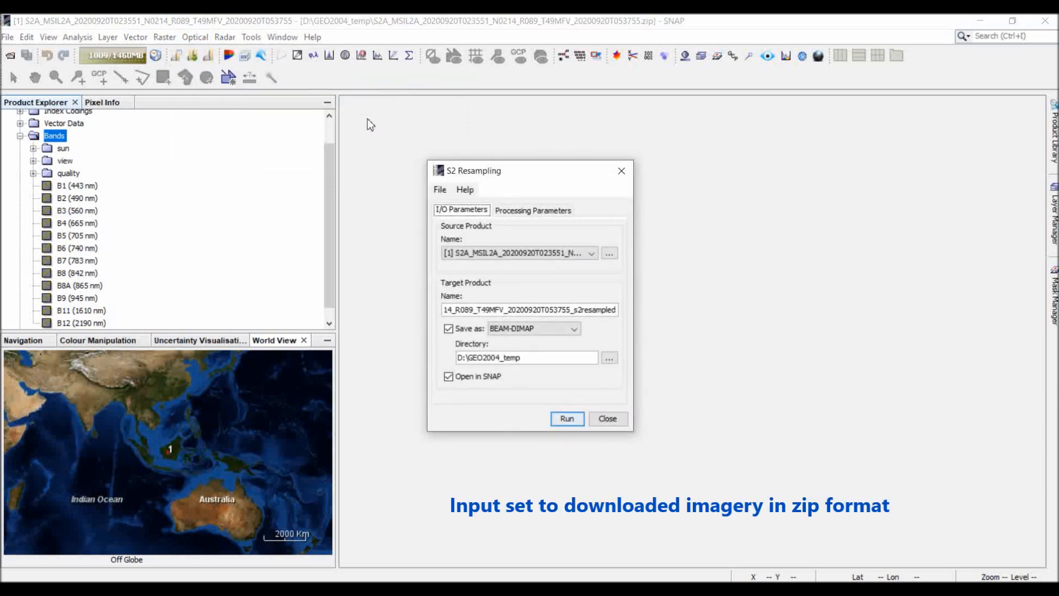
{"action": "left_click", "coordinate": [514, 212]}
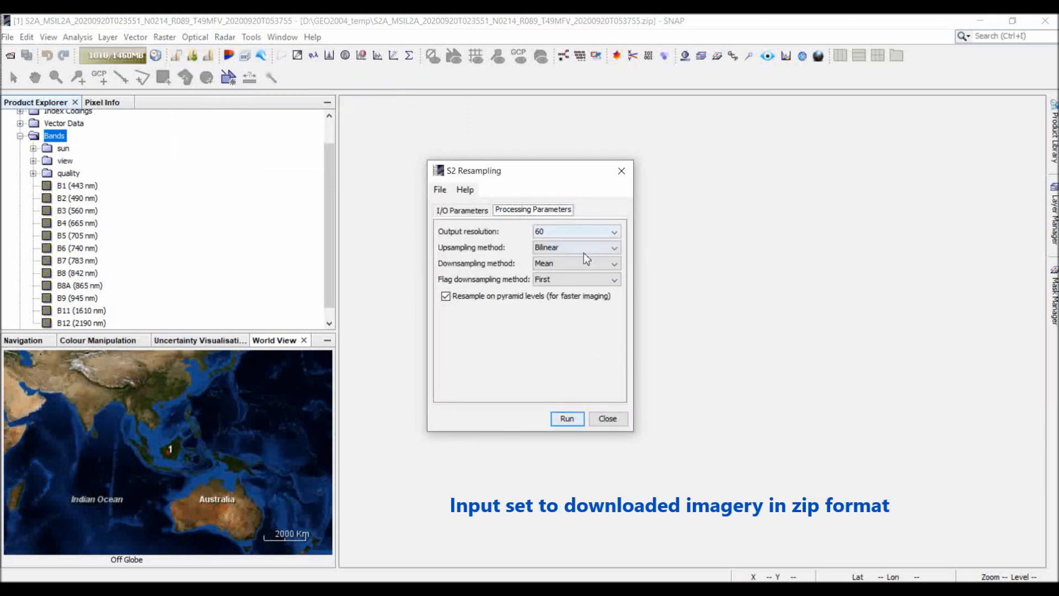
{"action": "left_click", "coordinate": [572, 230]}
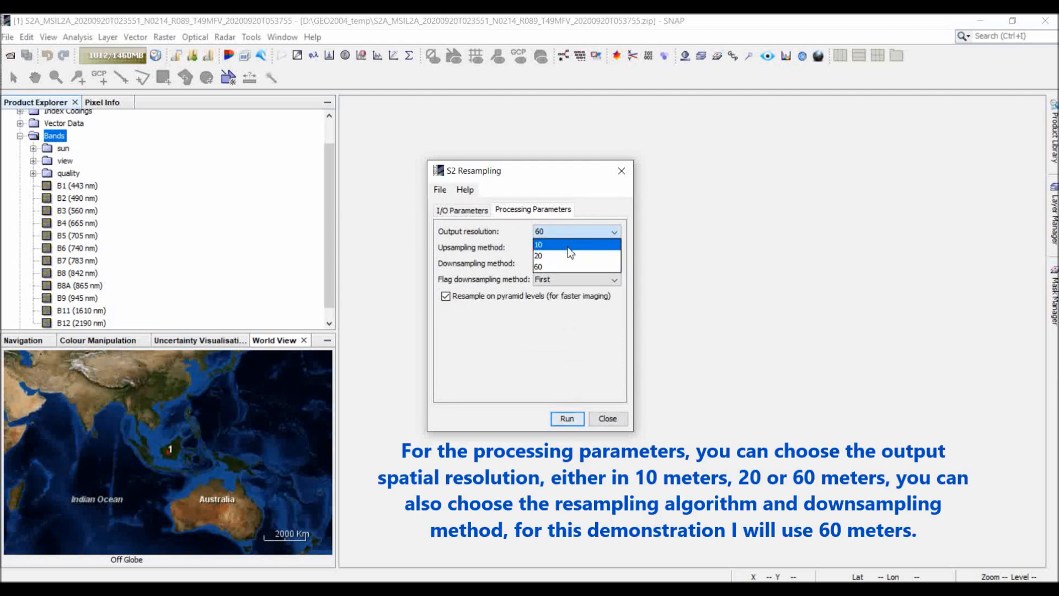
{"action": "left_click", "coordinate": [571, 267]}
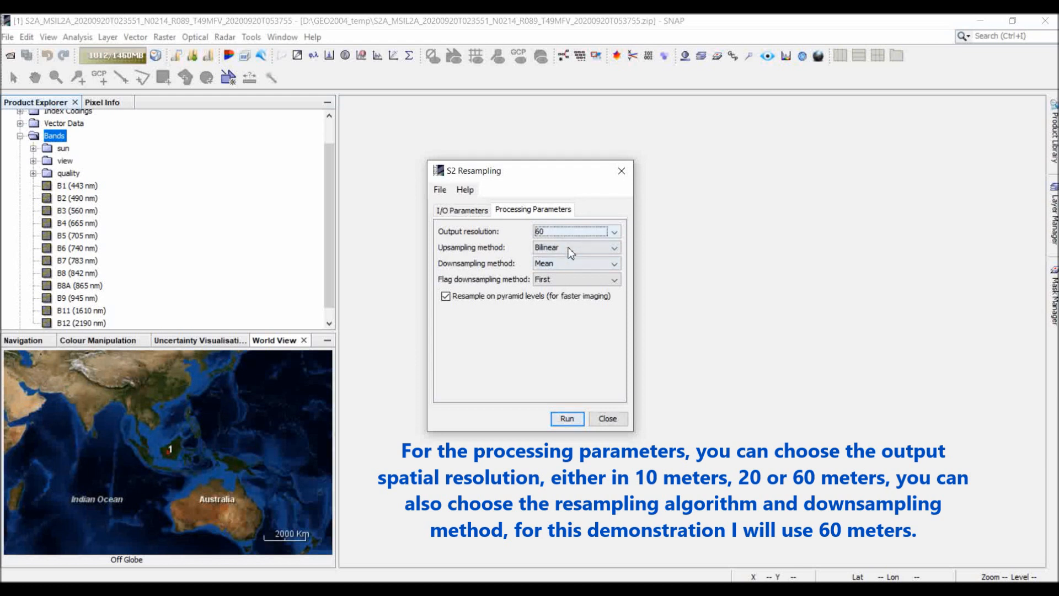
Keep Bilinear upsampling and Mean downsampling, and run the resampling, overwriting the existing s2resampled output file.
{"action": "left_click", "coordinate": [566, 247]}
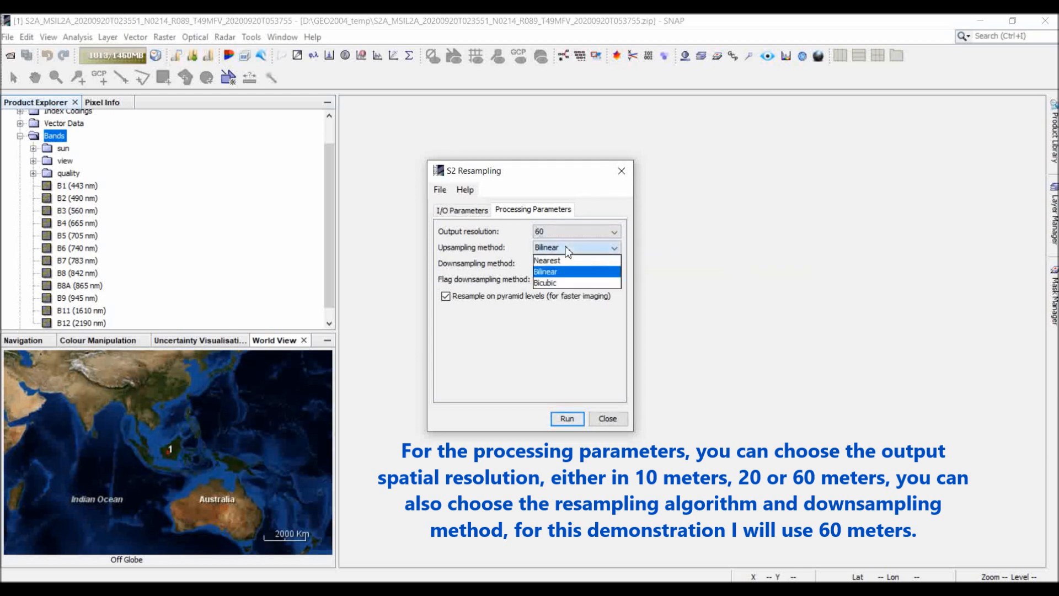
{"action": "left_click", "coordinate": [567, 247]}
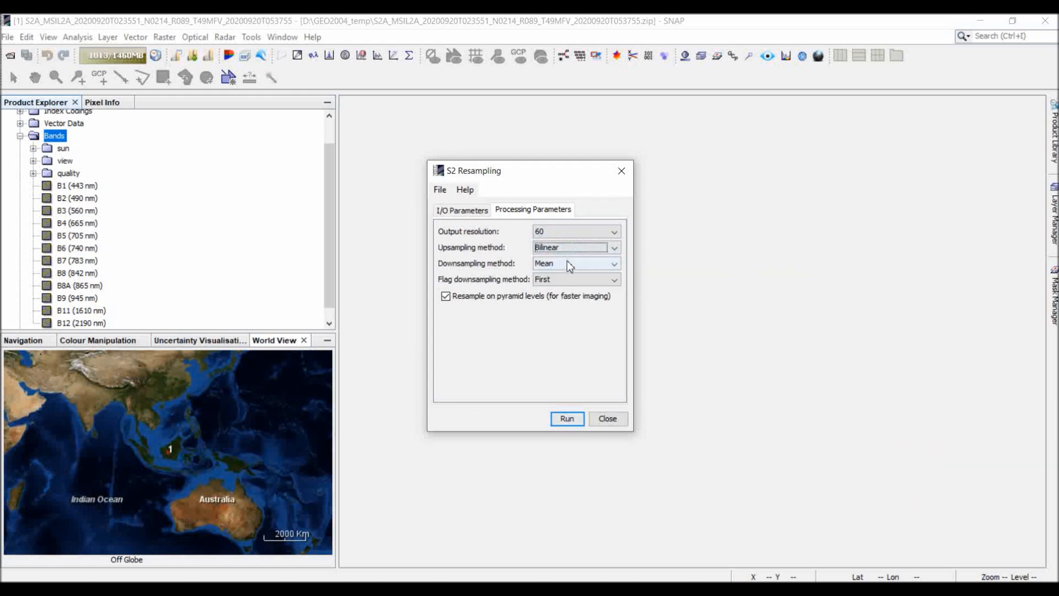
{"action": "left_click", "coordinate": [569, 263]}
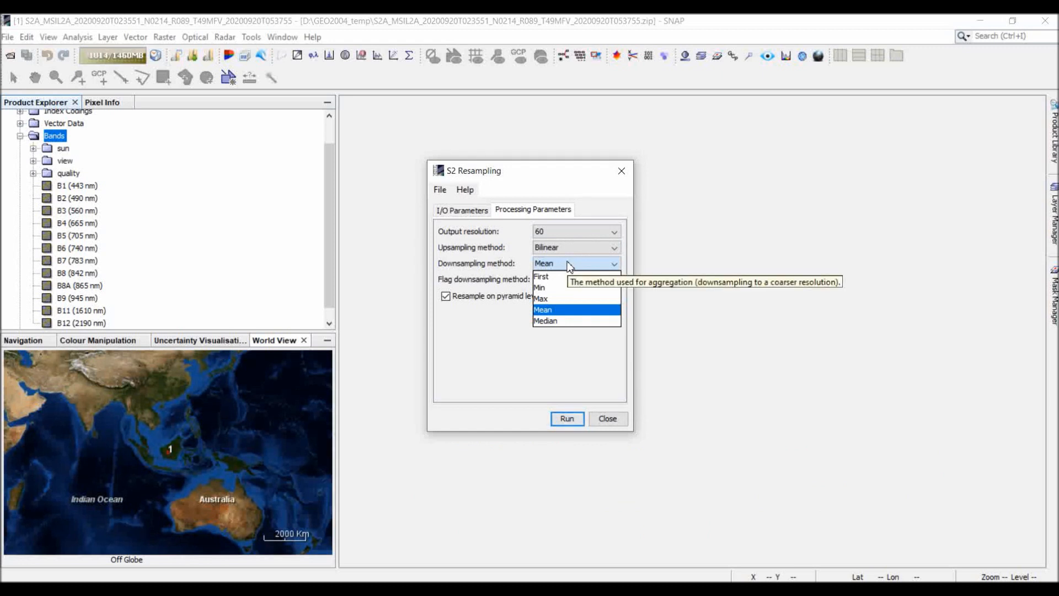
{"action": "left_click", "coordinate": [570, 265]}
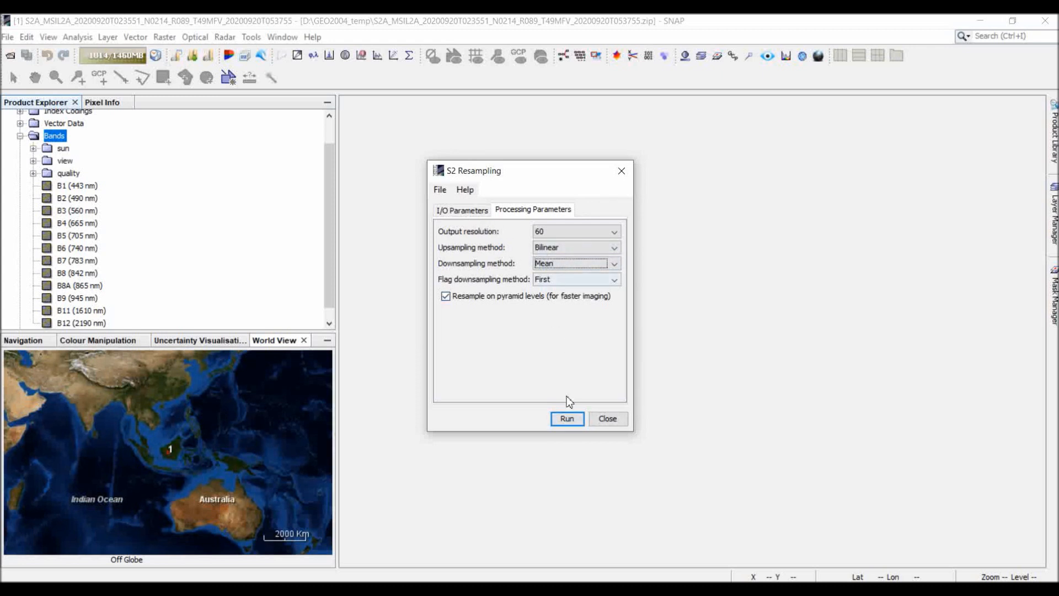
{"action": "left_click", "coordinate": [565, 417]}
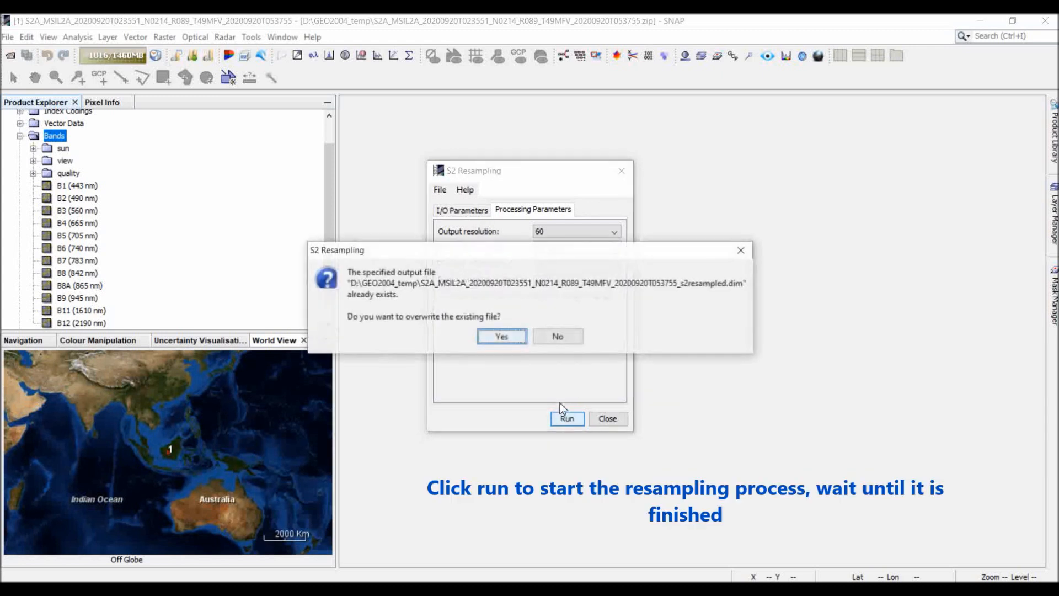
{"action": "left_click", "coordinate": [502, 336]}
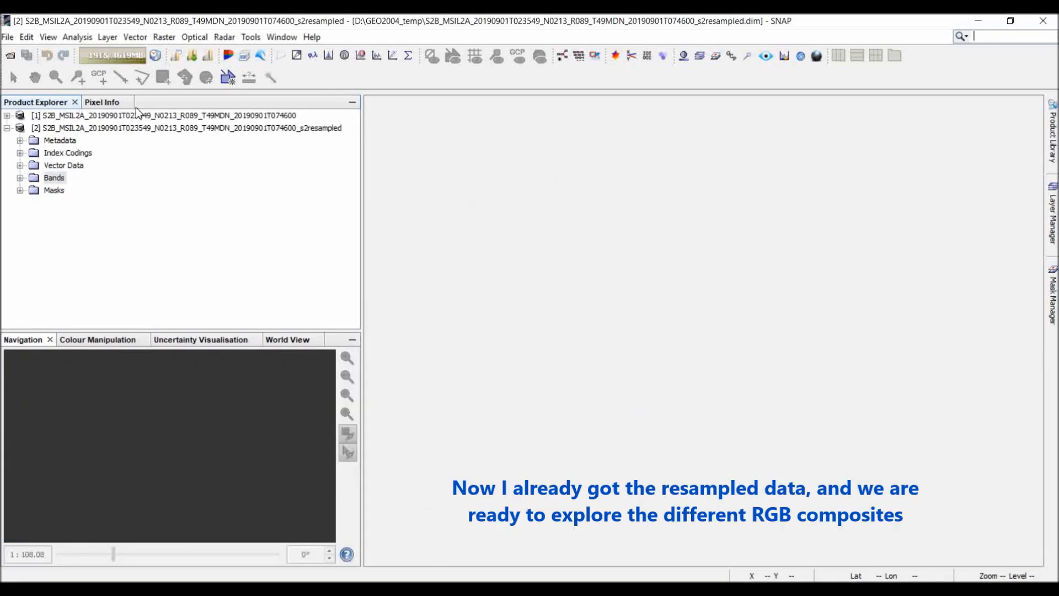
Open an RGB image of the s2resampled product with the Sentinel 2 MSI Natural Colors profile and examine the coastal city area.
{"action": "left_click", "coordinate": [207, 131]}
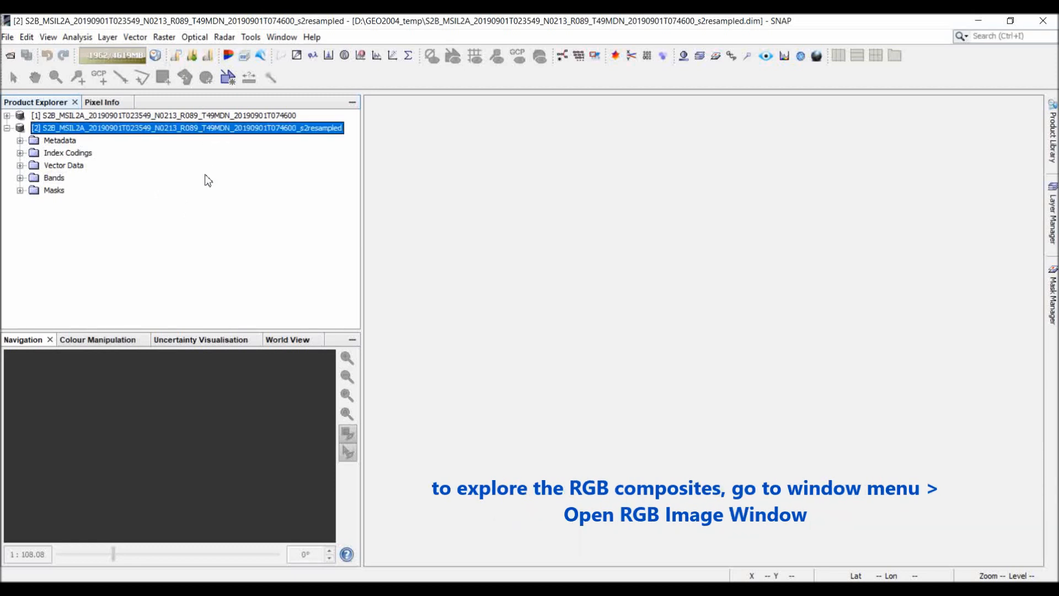
{"action": "left_click", "coordinate": [279, 37]}
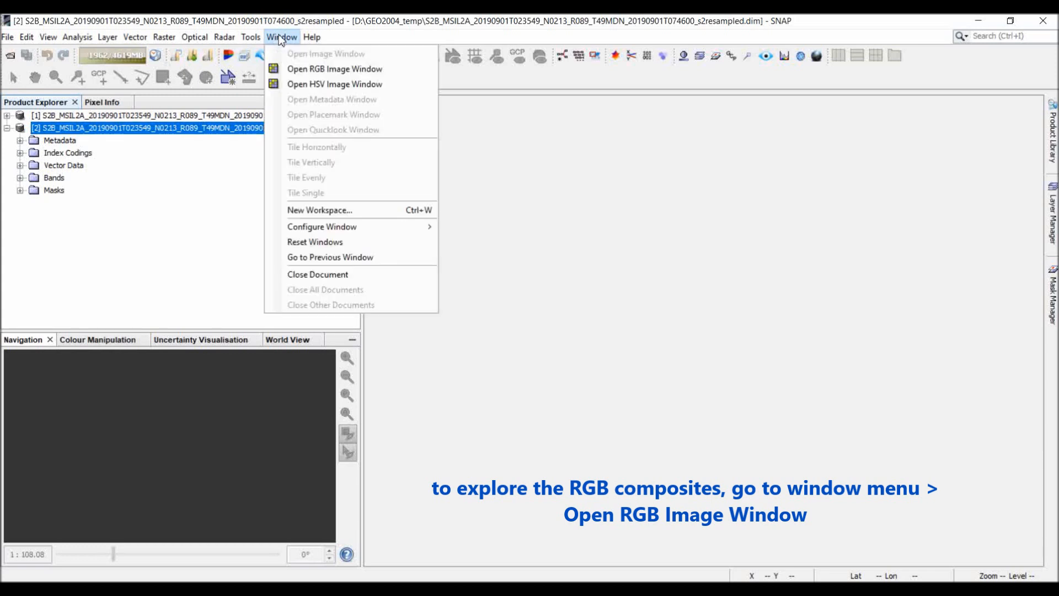
{"action": "left_click", "coordinate": [306, 67]}
{"action": "left_click", "coordinate": [486, 252]}
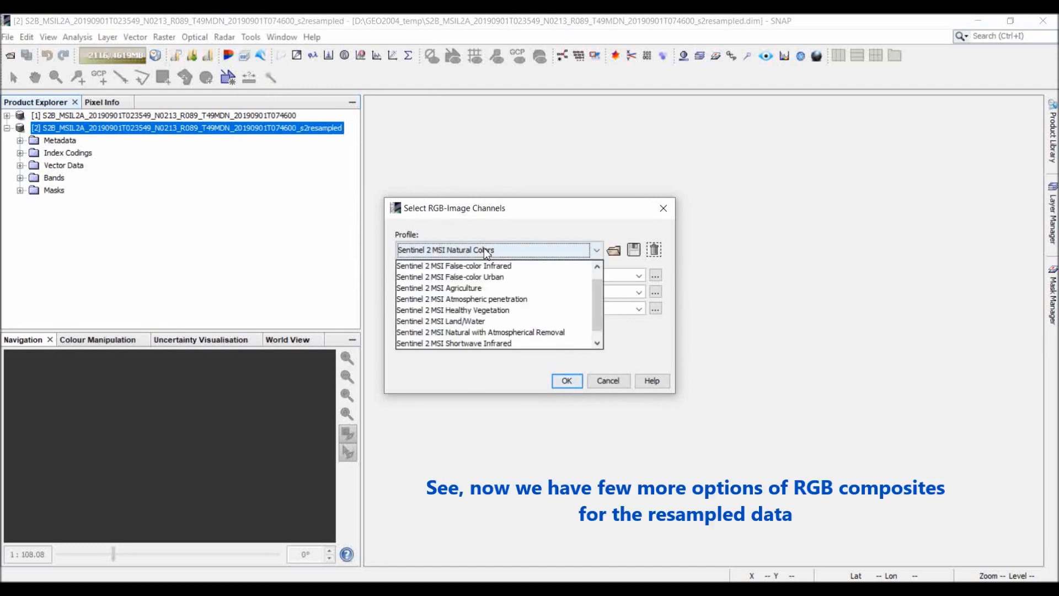
{"action": "scroll", "coordinate": [518, 290], "scroll_direction": "up", "scroll_amount": 1}
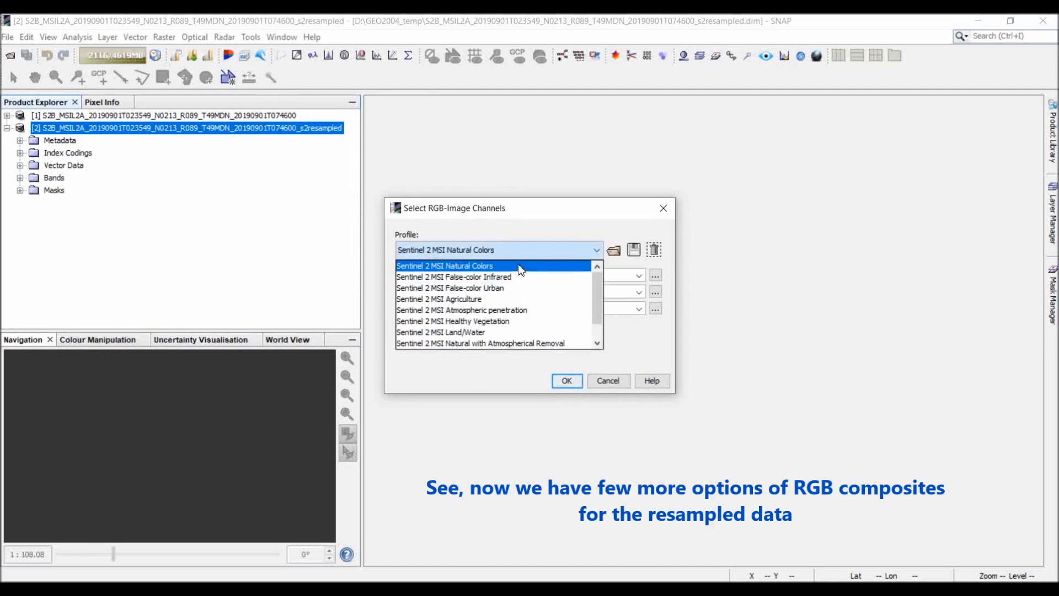
{"action": "scroll", "coordinate": [518, 259], "scroll_direction": "down", "scroll_amount": 1}
{"action": "scroll", "coordinate": [518, 260], "scroll_direction": "up", "scroll_amount": 1}
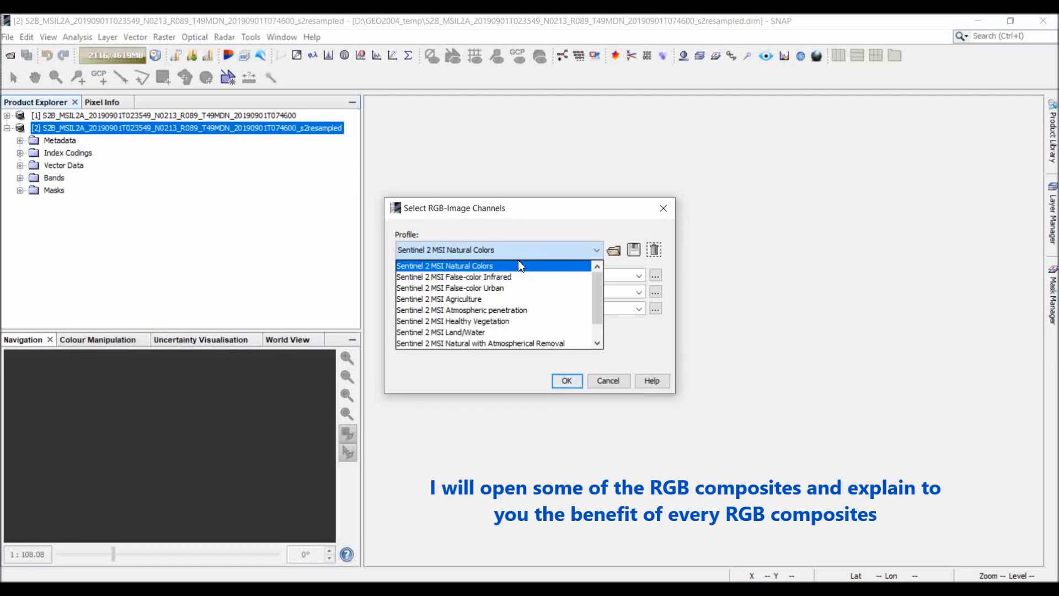
{"action": "left_click", "coordinate": [506, 265]}
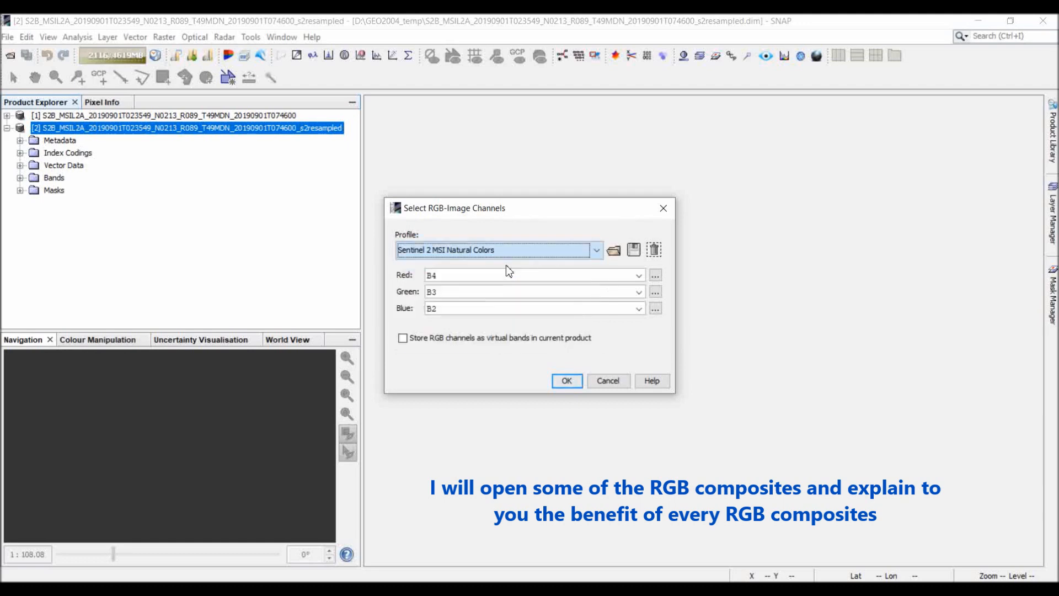
{"action": "left_click", "coordinate": [567, 381]}
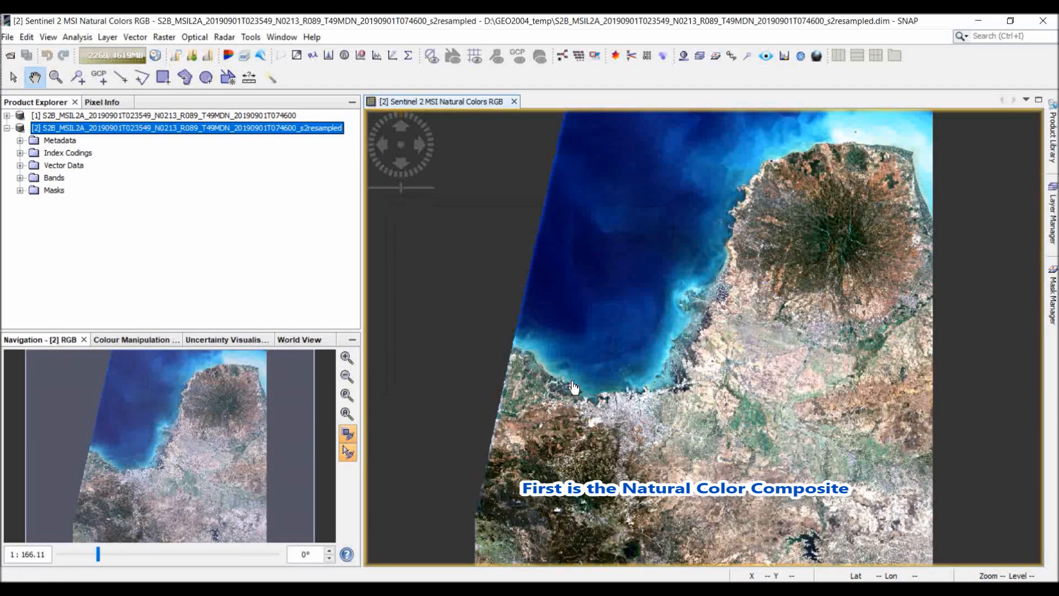
{"action": "scroll", "coordinate": [618, 369], "scroll_direction": "up", "scroll_amount": 3}
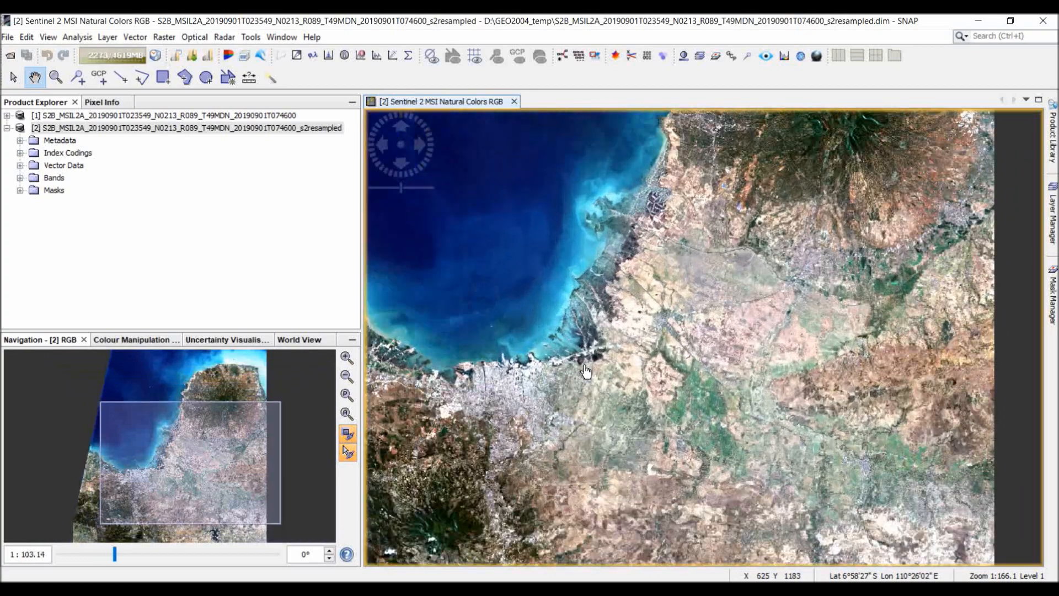
{"action": "scroll", "coordinate": [711, 412], "scroll_direction": "up", "scroll_amount": 3}
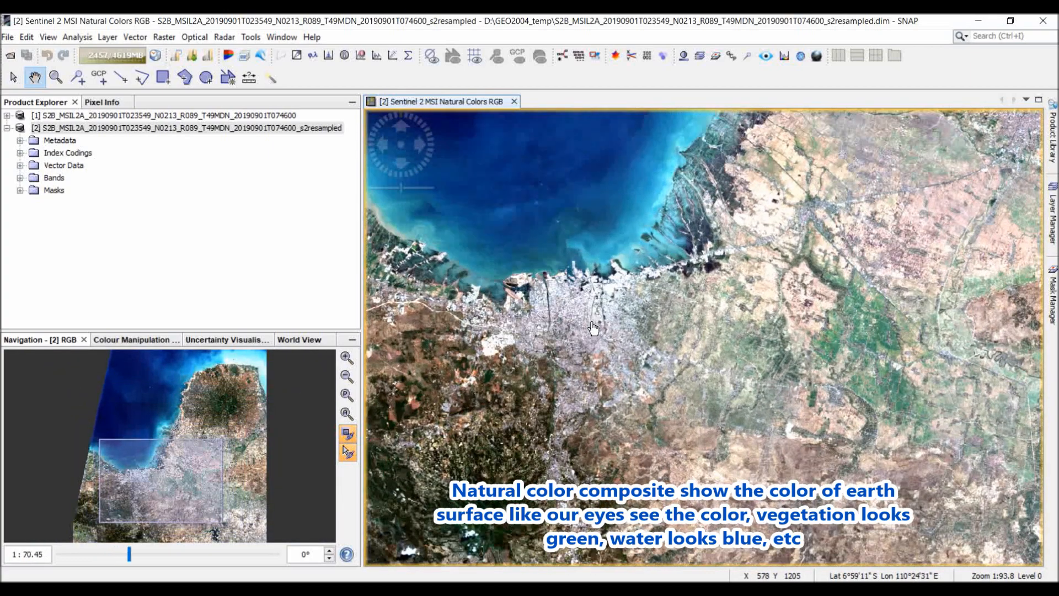
{"action": "left_click_drag", "start_coordinate": [593, 328], "coordinate": [636, 384]}
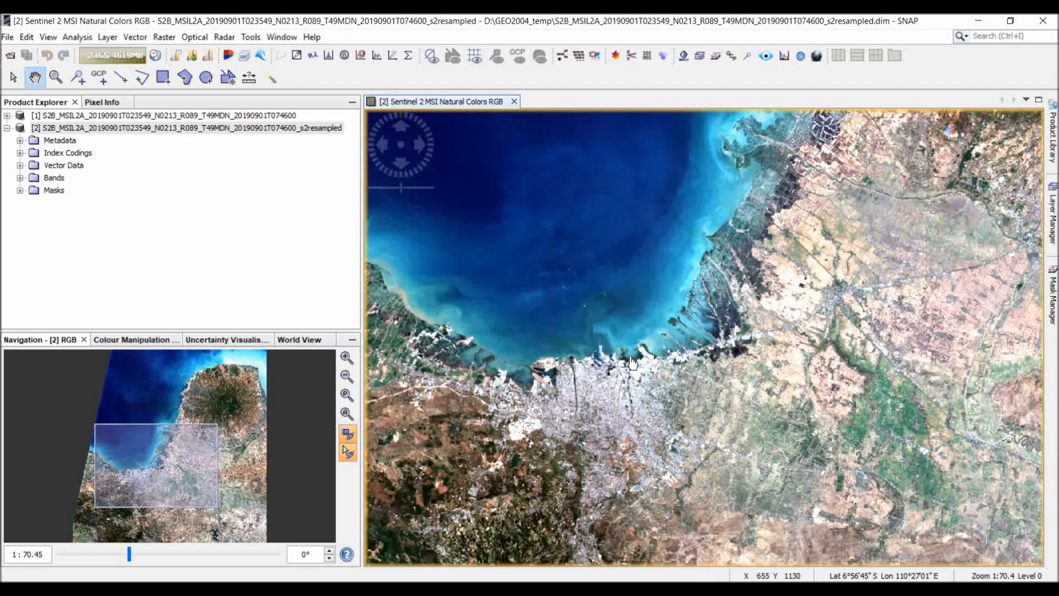
Open a second RGB image with the Sentinel 2 MSI False-color Urban profile and tile the image windows evenly.
{"action": "left_click", "coordinate": [282, 38]}
{"action": "left_click", "coordinate": [301, 70]}
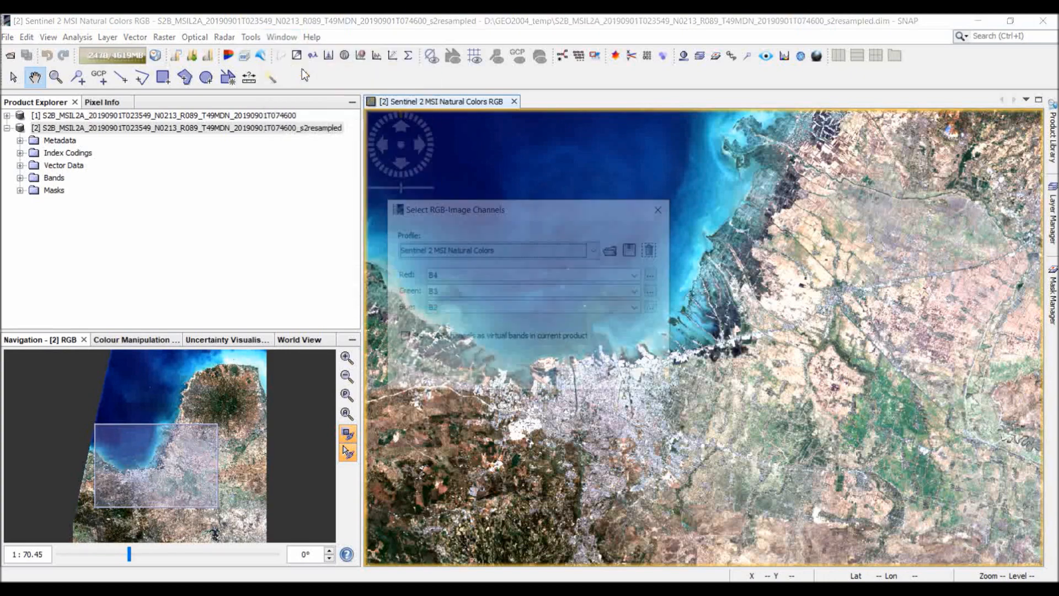
{"action": "left_click", "coordinate": [478, 250]}
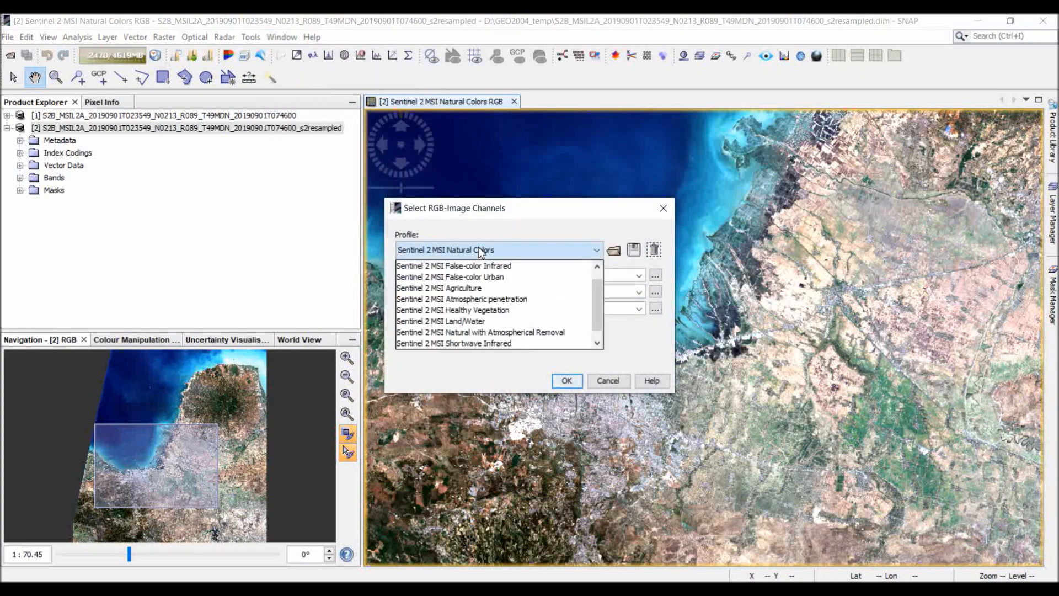
{"action": "left_click", "coordinate": [489, 277]}
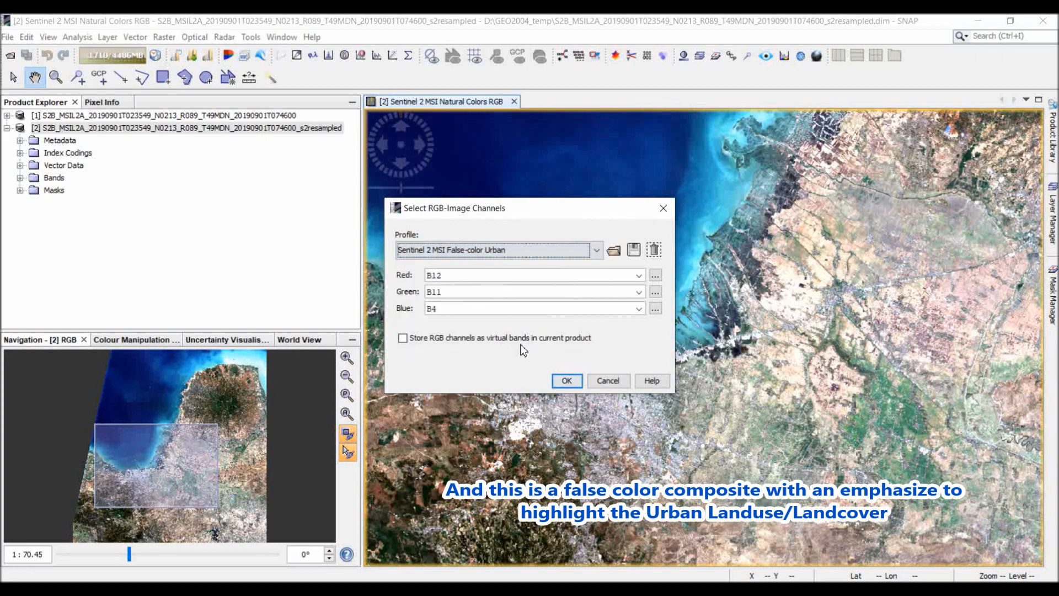
{"action": "left_click", "coordinate": [565, 381]}
{"action": "scroll", "coordinate": [625, 361], "scroll_direction": "up", "scroll_amount": 3}
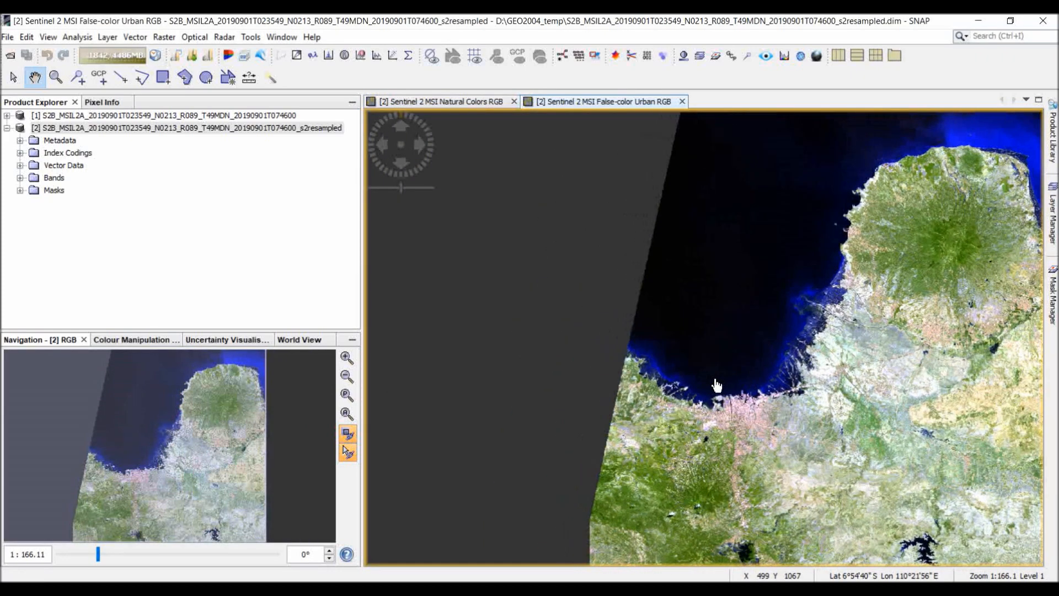
{"action": "left_click", "coordinate": [278, 37]}
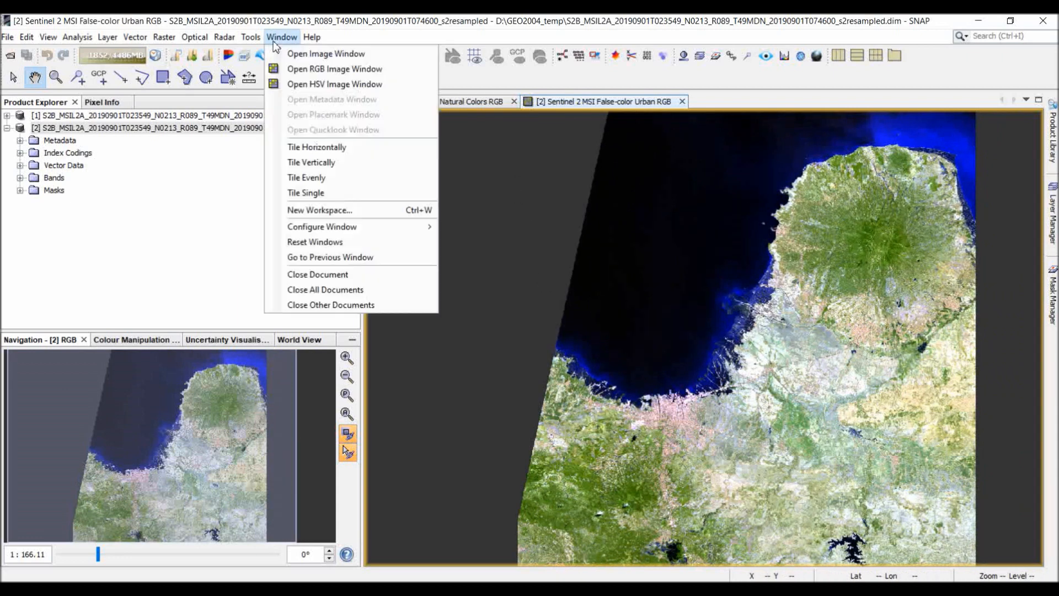
{"action": "left_click", "coordinate": [312, 177]}
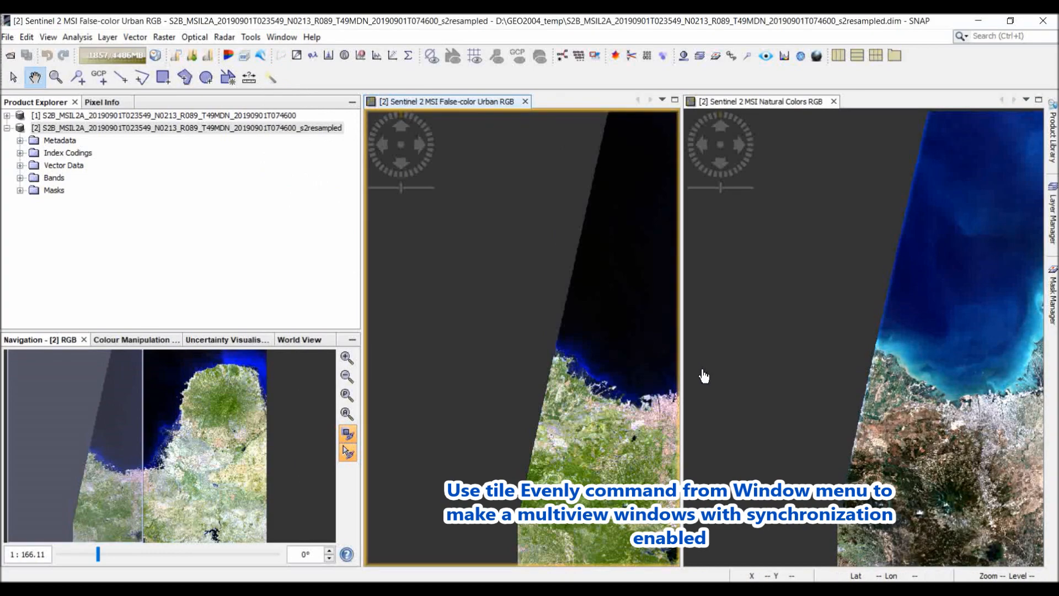
Compare the coastal city and its surroundings in the synchronized False-color Urban and Natural Colors composites.
{"action": "scroll", "coordinate": [469, 361], "scroll_direction": "up", "scroll_amount": 5}
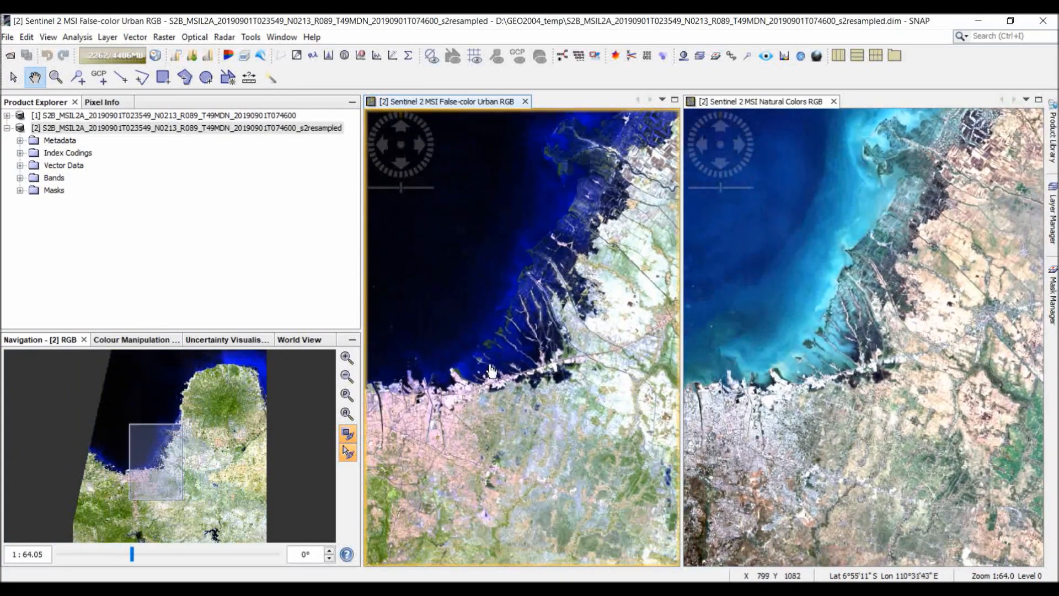
{"action": "left_click_drag", "start_coordinate": [492, 371], "coordinate": [571, 328]}
{"action": "left_click_drag", "start_coordinate": [502, 398], "coordinate": [502, 352]}
{"action": "scroll", "coordinate": [508, 379], "scroll_direction": "up", "scroll_amount": 2}
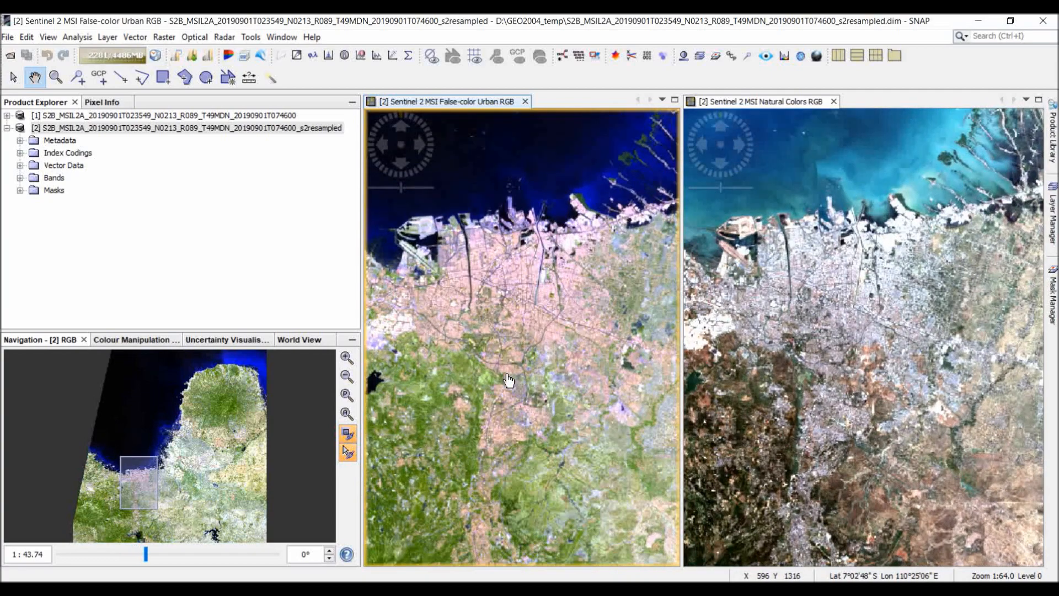
{"action": "scroll", "coordinate": [508, 379], "scroll_direction": "down", "scroll_amount": 2}
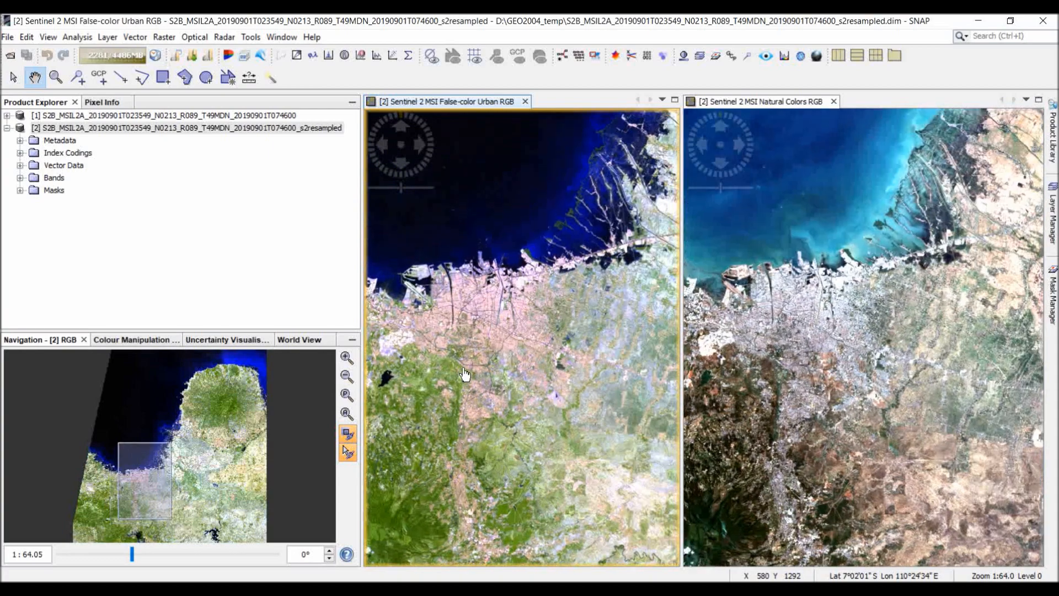
{"action": "left_click_drag", "start_coordinate": [523, 346], "coordinate": [476, 330]}
{"action": "left_click_drag", "start_coordinate": [463, 396], "coordinate": [541, 203]}
{"action": "left_click_drag", "start_coordinate": [528, 251], "coordinate": [535, 409]}
{"action": "scroll", "coordinate": [531, 331], "scroll_direction": "up", "scroll_amount": 1}
{"action": "left_click_drag", "start_coordinate": [516, 302], "coordinate": [517, 417]}
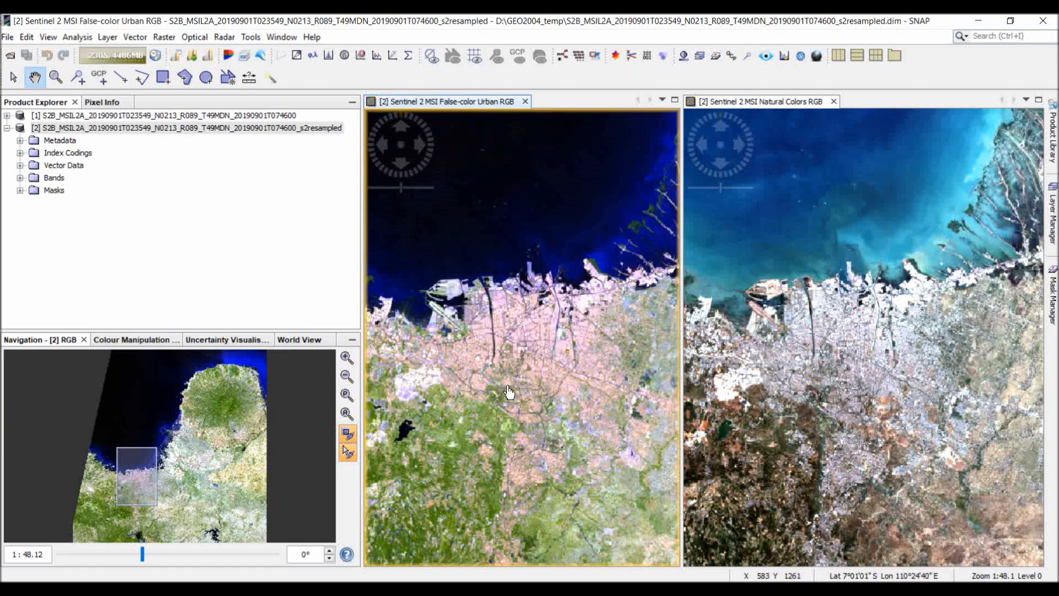
Open a third RGB image with the Sentinel 2 MSI Land/Water profile and tile all image windows evenly.
{"action": "left_click", "coordinate": [284, 37]}
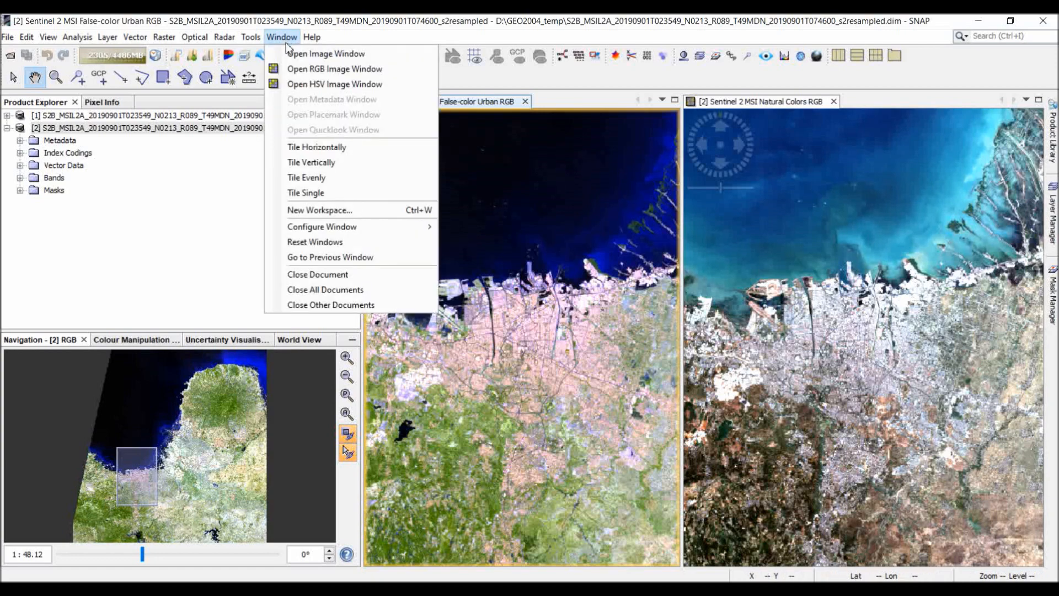
{"action": "left_click", "coordinate": [308, 68]}
{"action": "left_click", "coordinate": [487, 246]}
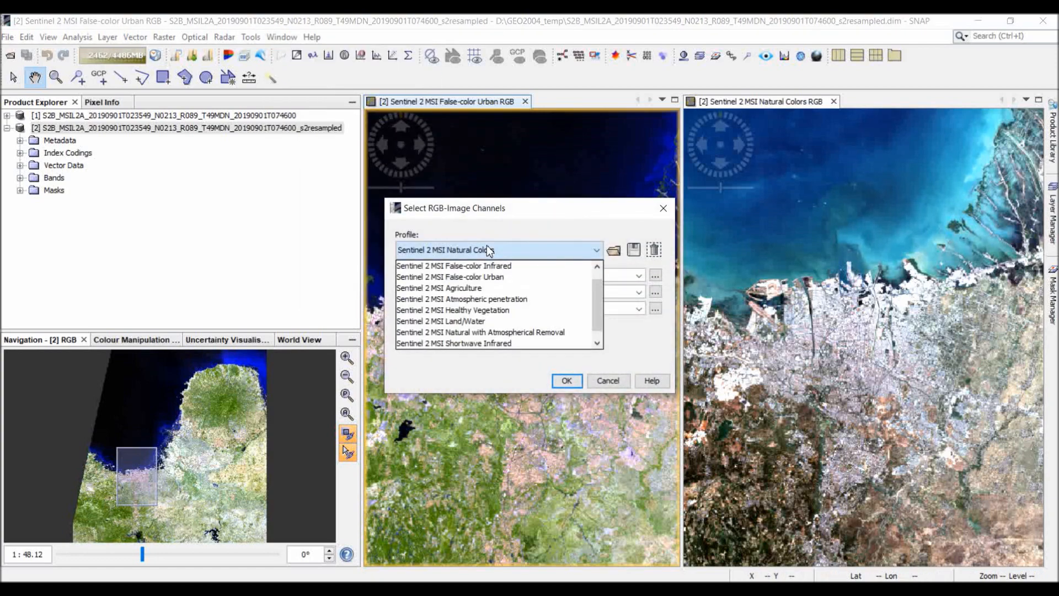
{"action": "scroll", "coordinate": [503, 298], "scroll_direction": "down", "scroll_amount": 1}
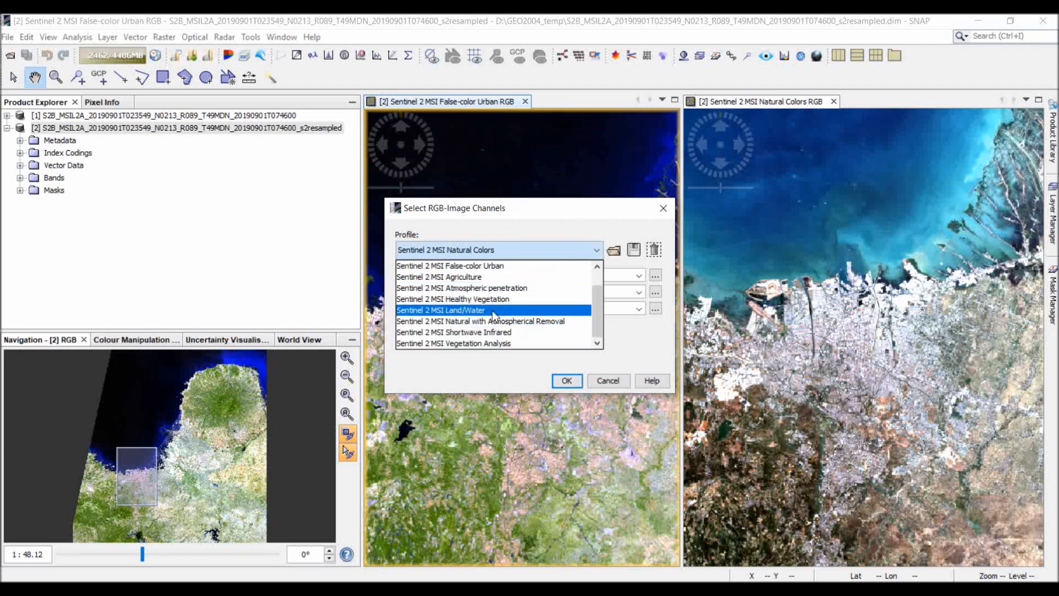
{"action": "left_click", "coordinate": [493, 312]}
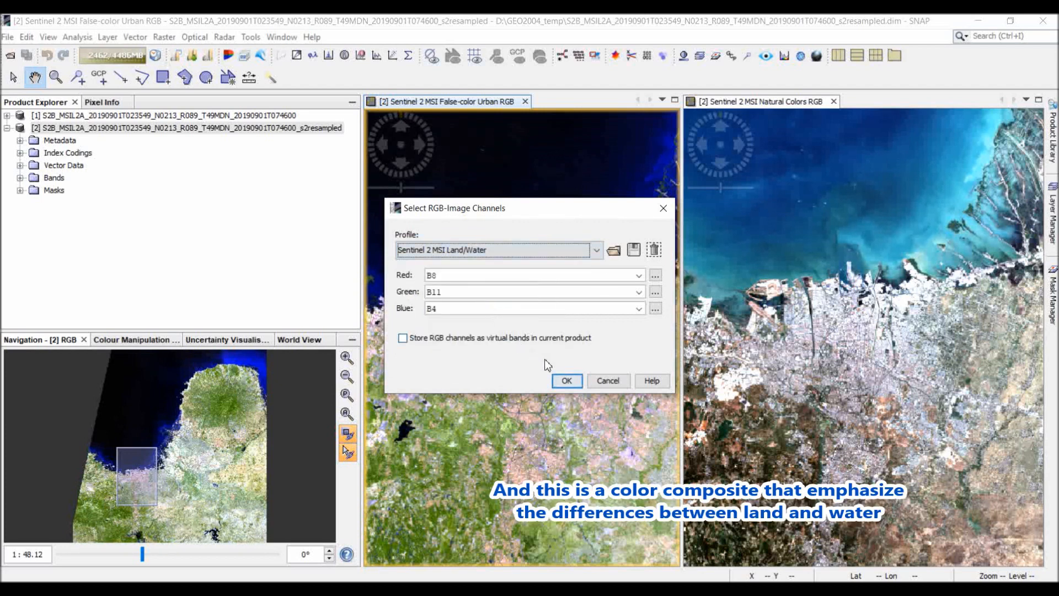
{"action": "left_click", "coordinate": [564, 381]}
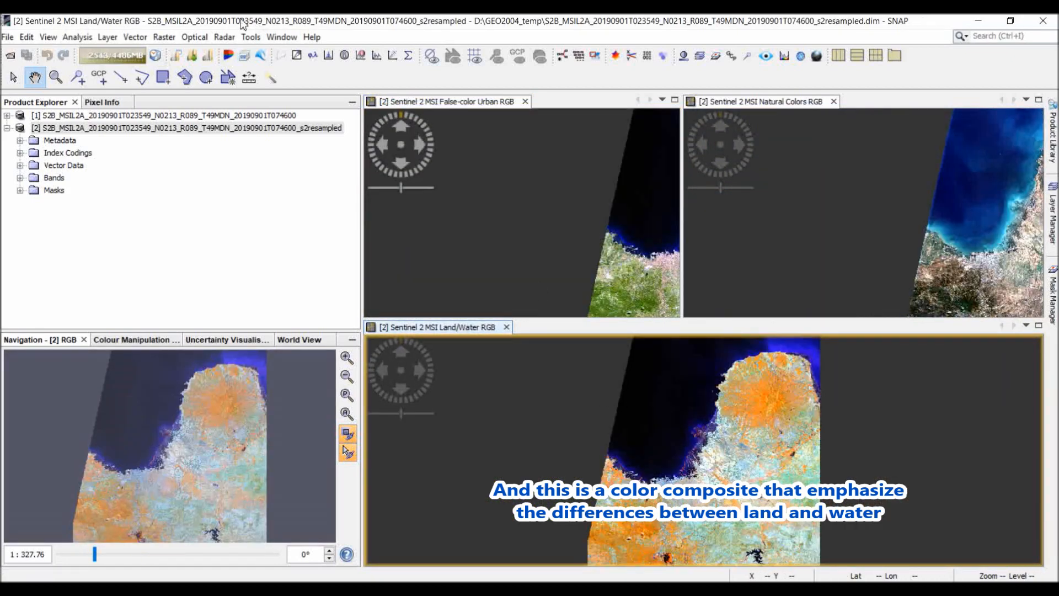
{"action": "left_click", "coordinate": [281, 37]}
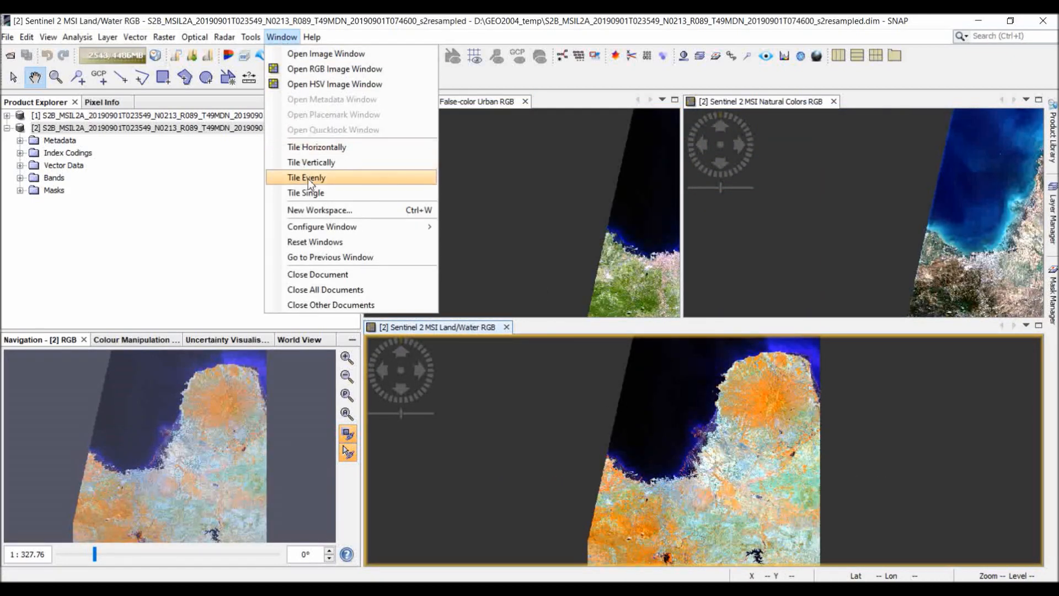
{"action": "left_click", "coordinate": [308, 178]}
Examine the coastline between land and water in the Land/Water composite, comparing it with the False-color Urban and Natural Colors images.
{"action": "left_click", "coordinate": [672, 524]}
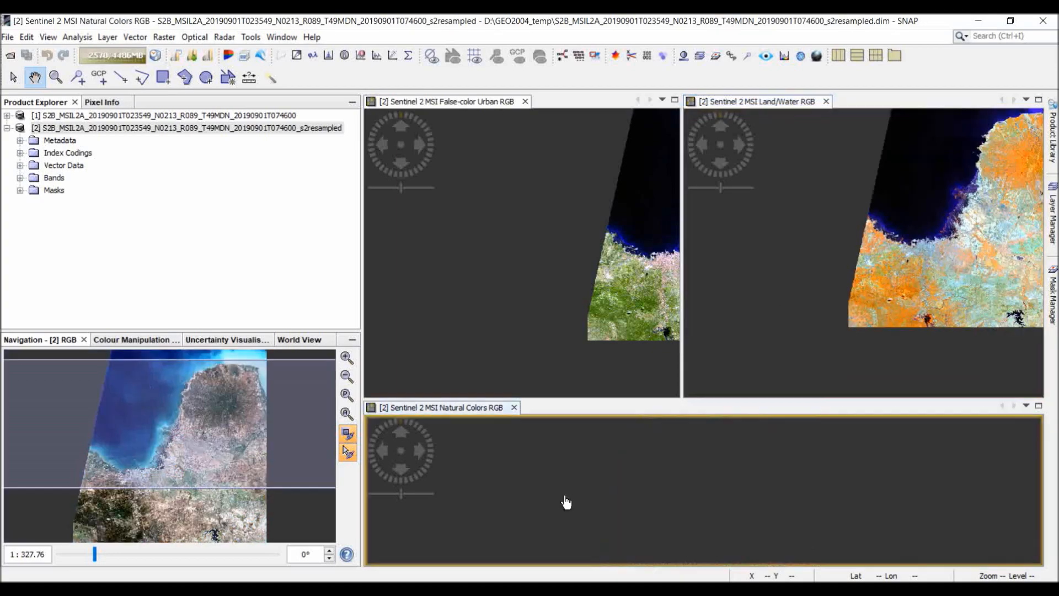
{"action": "left_click", "coordinate": [813, 237]}
{"action": "scroll", "coordinate": [821, 246], "scroll_direction": "up", "scroll_amount": 10}
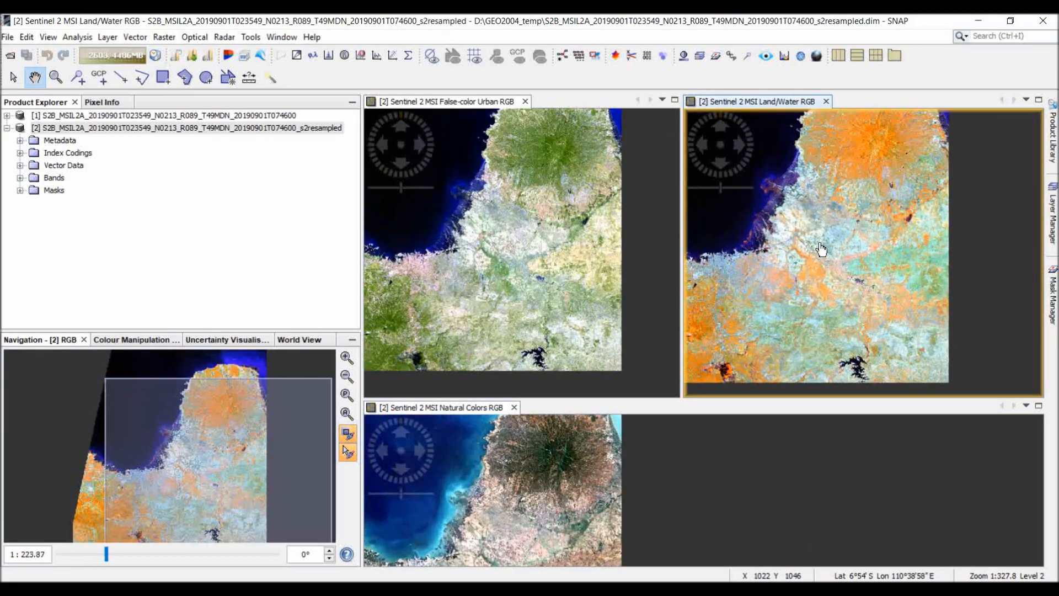
{"action": "left_click_drag", "start_coordinate": [809, 254], "coordinate": [952, 282]}
{"action": "mouse_move", "coordinate": [842, 274]}
{"action": "left_mouse_down"}
{"action": "mouse_move", "coordinate": [861, 279]}
{"action": "mouse_move", "coordinate": [841, 254]}
{"action": "left_mouse_up"}
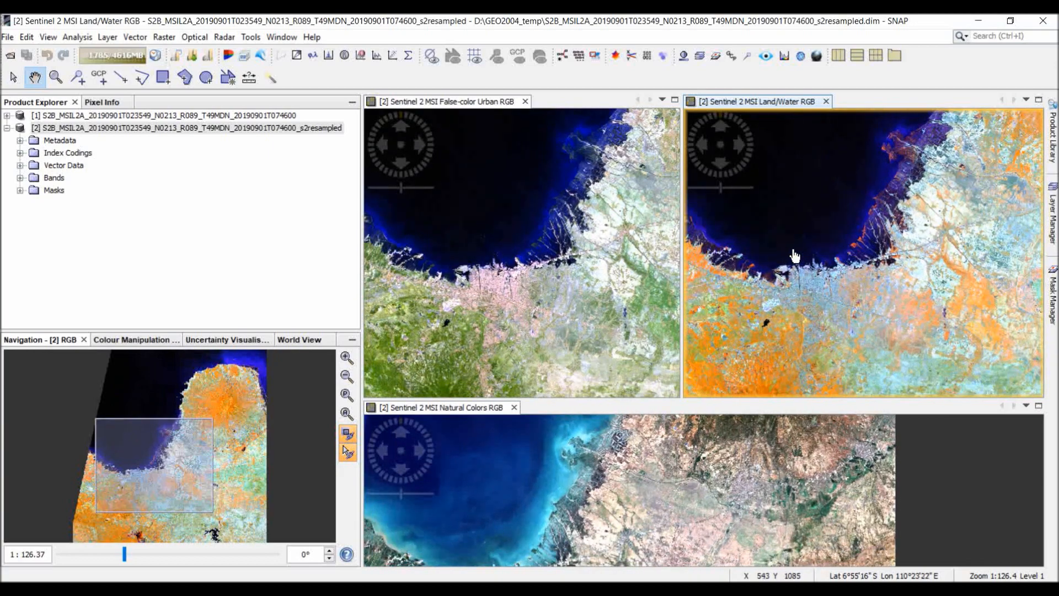
{"action": "scroll", "coordinate": [794, 256], "scroll_direction": "up", "scroll_amount": 6}
{"action": "scroll", "coordinate": [841, 251], "scroll_direction": "up", "scroll_amount": 4}
{"action": "left_click_drag", "start_coordinate": [844, 280], "coordinate": [873, 291]}
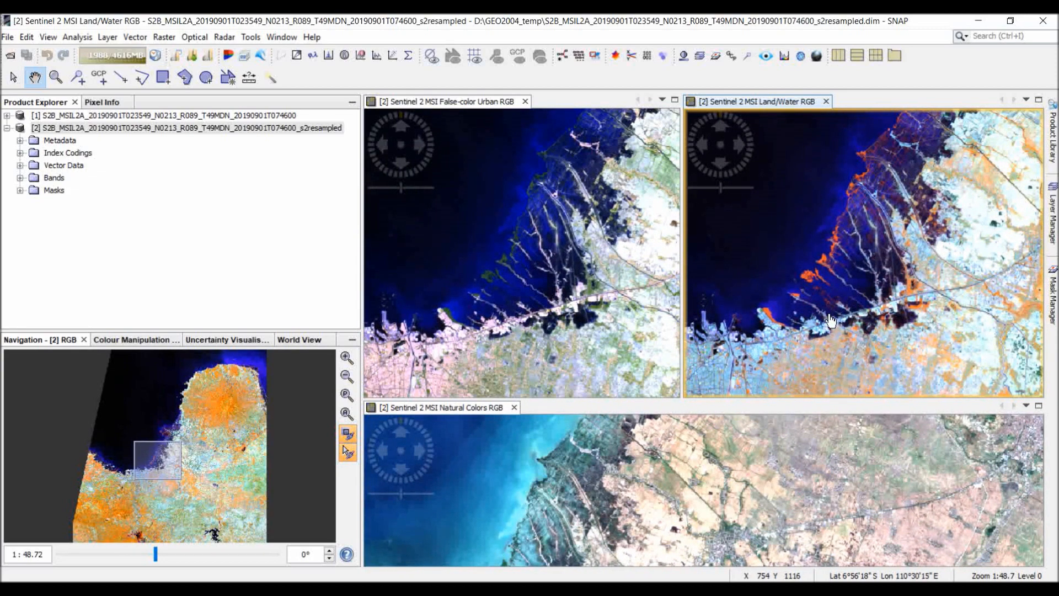
{"action": "left_click_drag", "start_coordinate": [830, 320], "coordinate": [816, 267]}
{"action": "left_click_drag", "start_coordinate": [844, 300], "coordinate": [858, 253]}
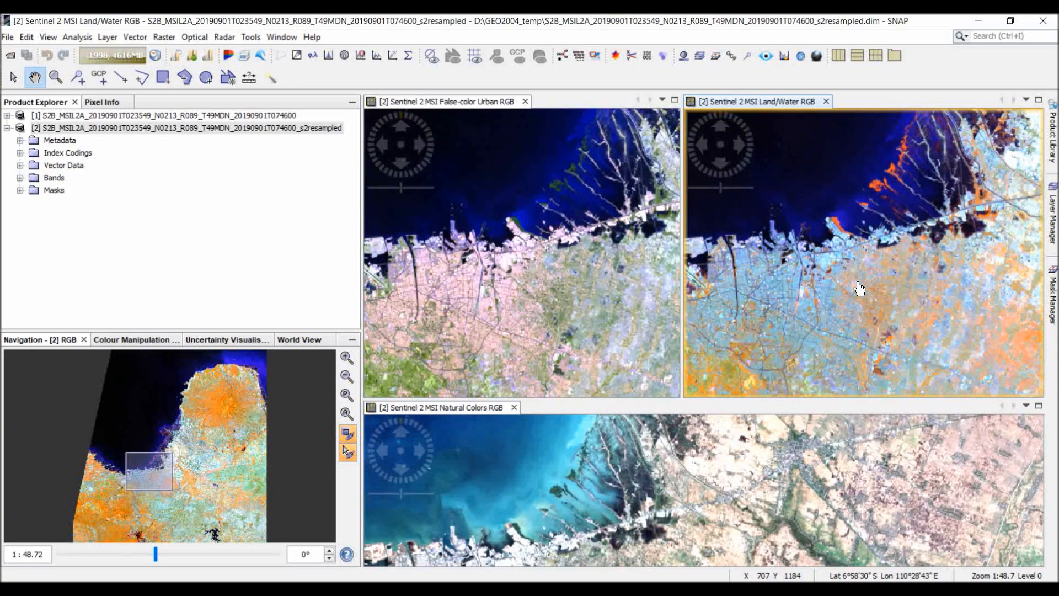
{"action": "left_click_drag", "start_coordinate": [556, 500], "coordinate": [639, 497]}
{"action": "left_click_drag", "start_coordinate": [855, 209], "coordinate": [842, 237]}
{"action": "left_click_drag", "start_coordinate": [839, 275], "coordinate": [841, 298]}
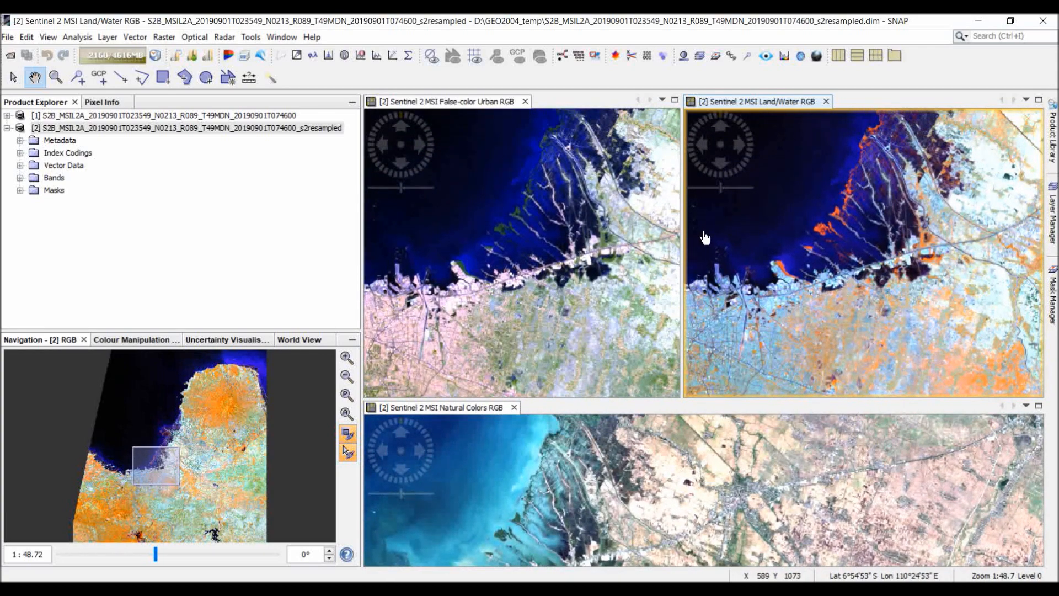
Open a fourth RGB image with the Sentinel 2 MSI Vegetation Analysis profile and tile all image windows evenly.
{"action": "left_click", "coordinate": [281, 36]}
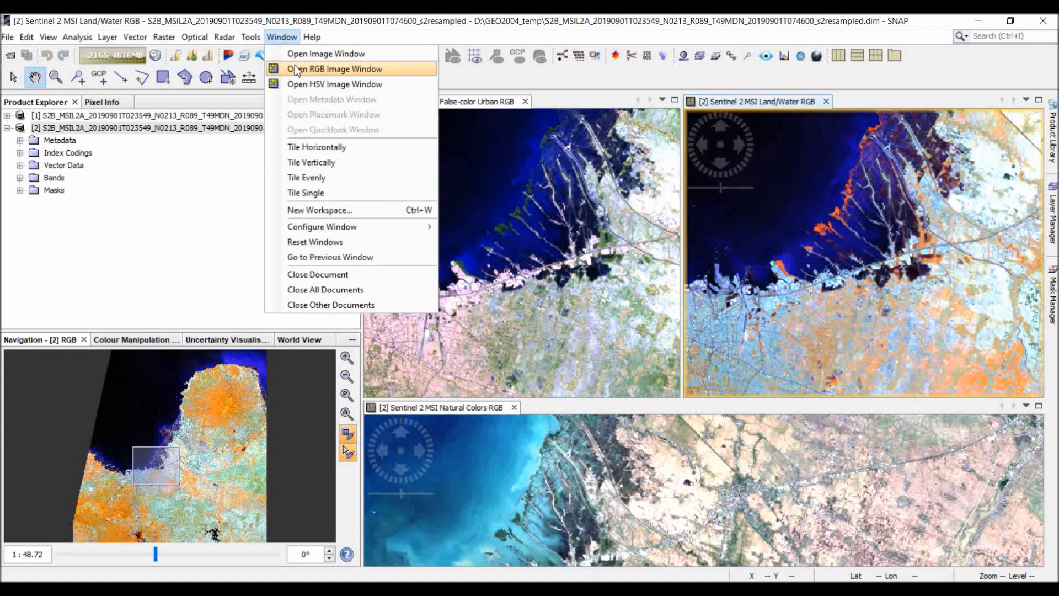
{"action": "left_click", "coordinate": [320, 68]}
{"action": "left_click", "coordinate": [488, 246]}
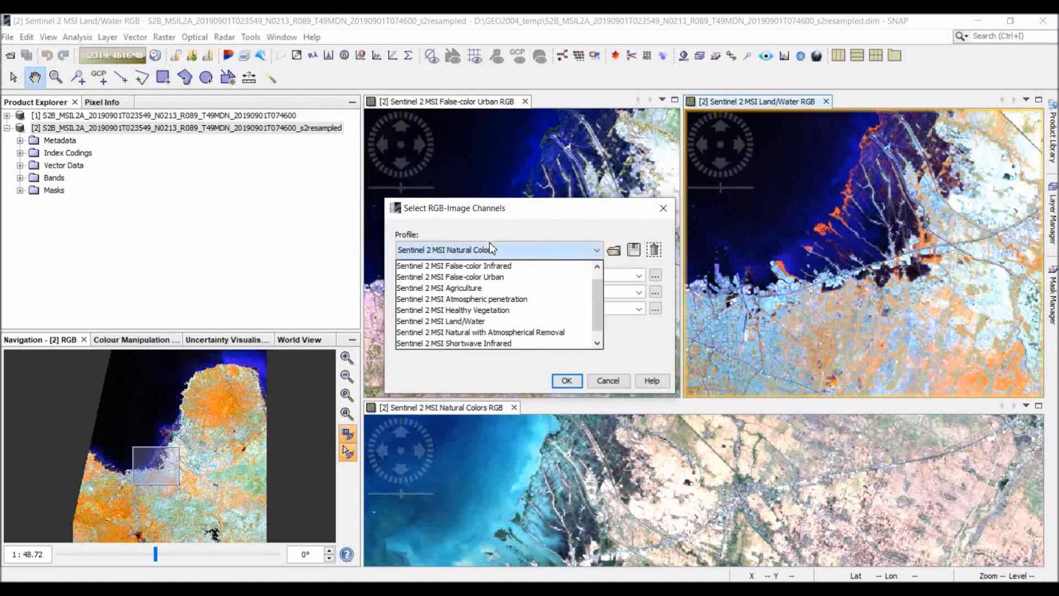
{"action": "scroll", "coordinate": [496, 309], "scroll_direction": "down", "scroll_amount": 1}
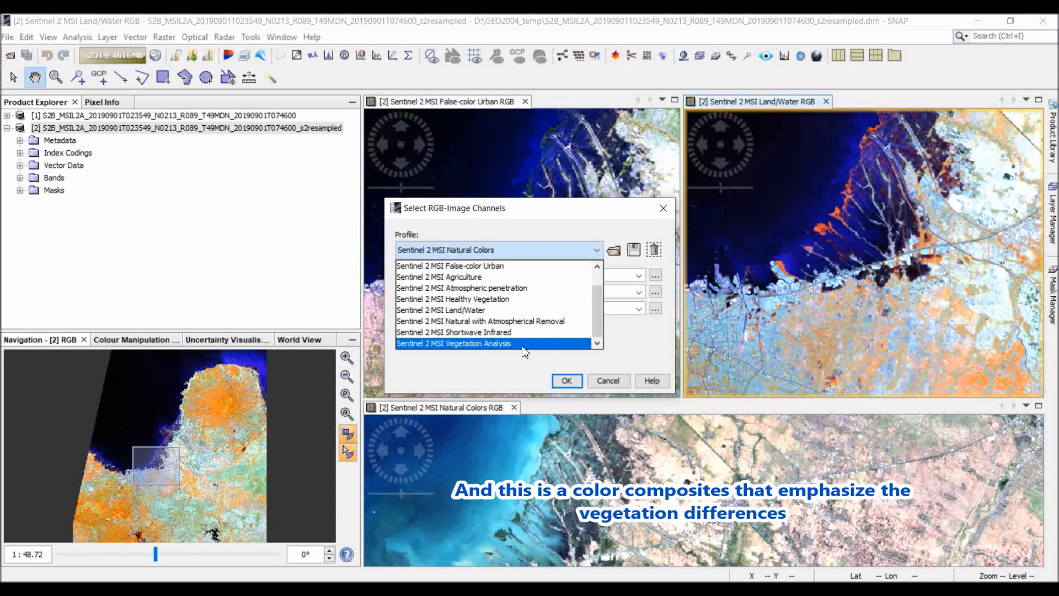
{"action": "left_click", "coordinate": [520, 342]}
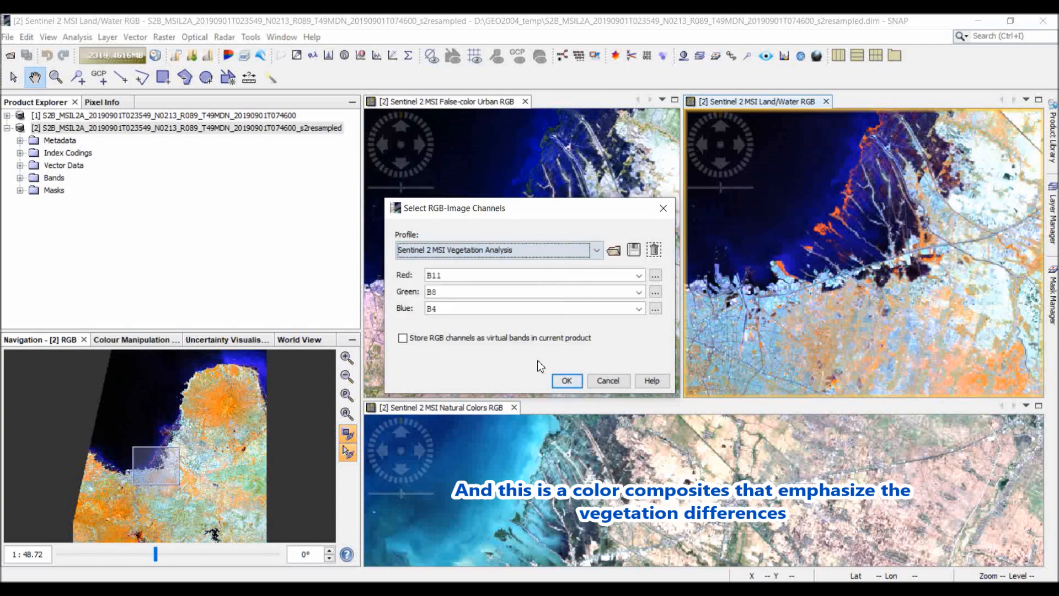
{"action": "left_click", "coordinate": [567, 380]}
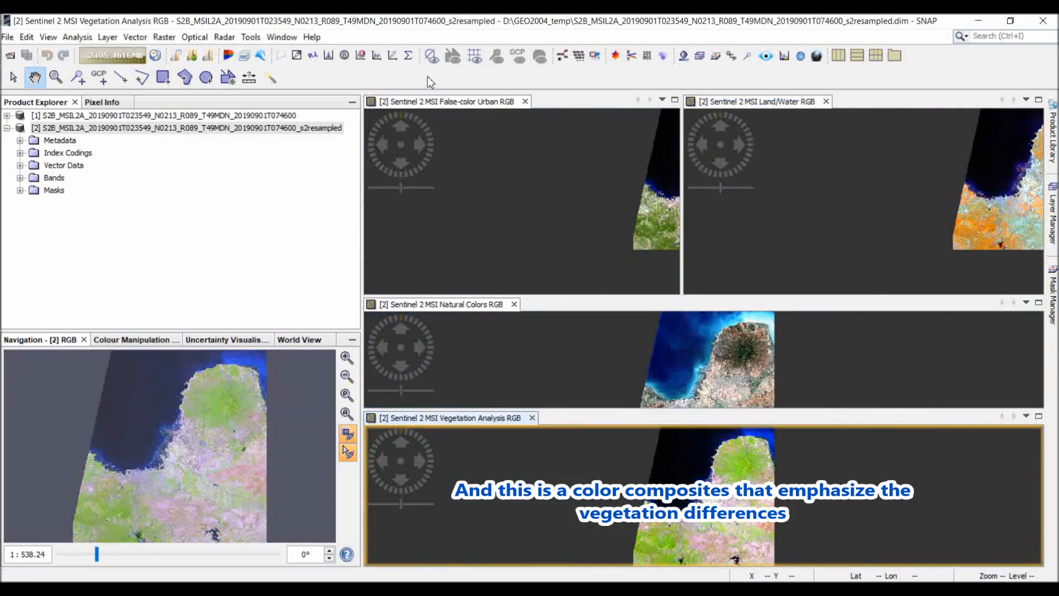
{"action": "left_click", "coordinate": [283, 37]}
{"action": "left_click", "coordinate": [325, 180]}
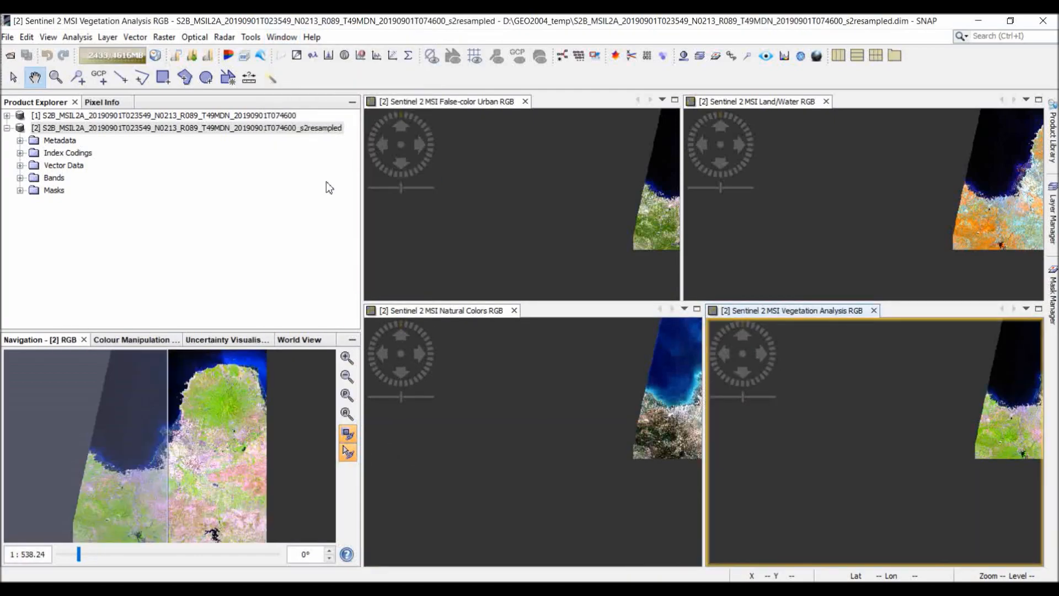
Examine the vegetated fields inland of the coast in the Vegetation Analysis composite, comparing them with the other three synchronized composites.
{"action": "left_click_drag", "start_coordinate": [639, 412], "coordinate": [477, 462]}
{"action": "left_click", "coordinate": [808, 458]}
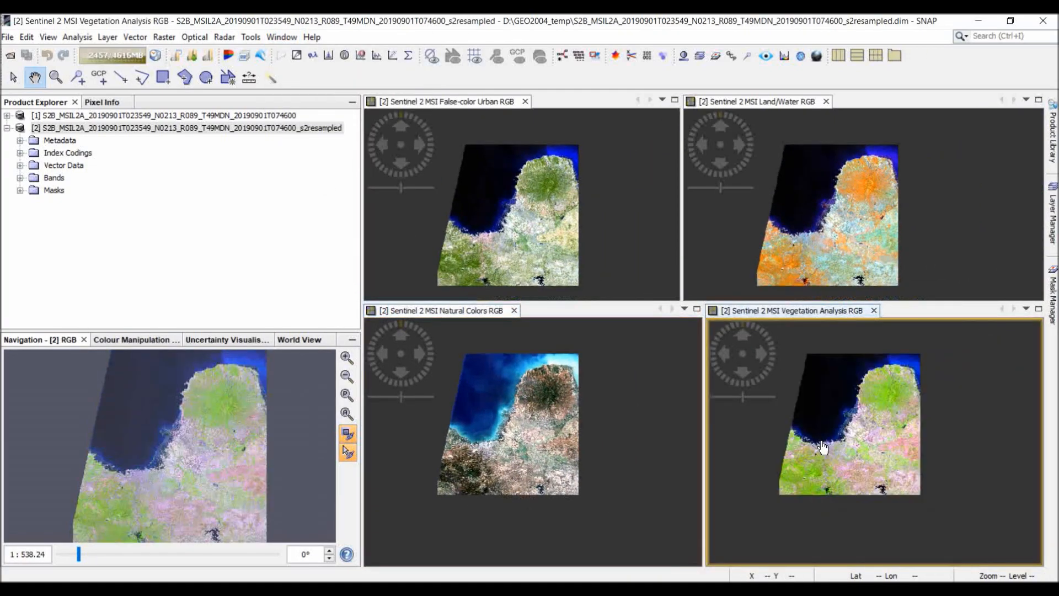
{"action": "scroll", "coordinate": [827, 458], "scroll_direction": "up", "scroll_amount": 5}
{"action": "scroll", "coordinate": [852, 460], "scroll_direction": "up", "scroll_amount": 5}
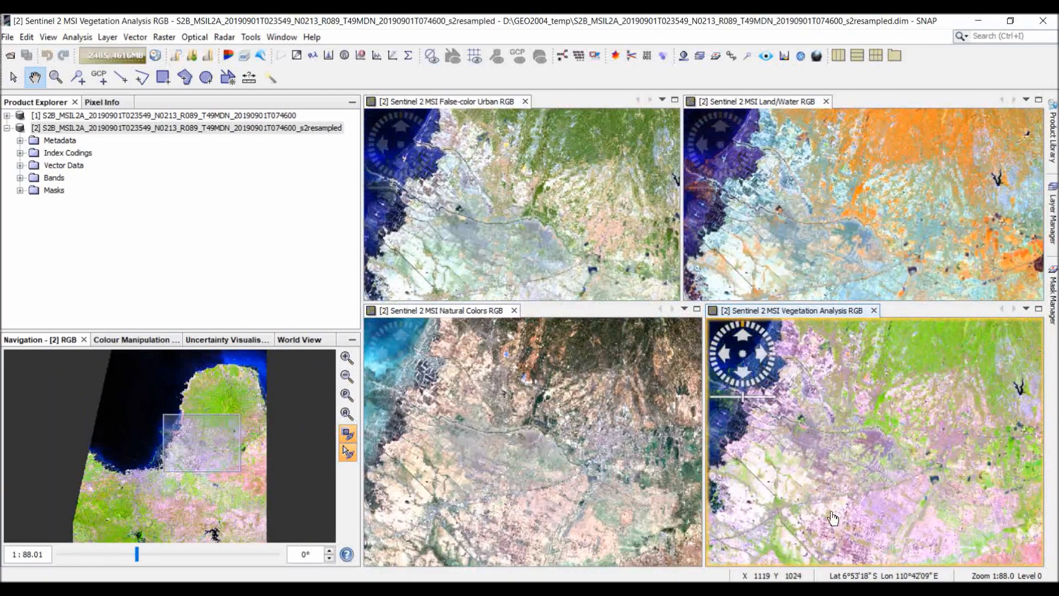
{"action": "left_click_drag", "start_coordinate": [833, 518], "coordinate": [841, 526]}
{"action": "left_click_drag", "start_coordinate": [858, 412], "coordinate": [890, 395]}
{"action": "left_click_drag", "start_coordinate": [826, 480], "coordinate": [892, 444]}
{"action": "scroll", "coordinate": [821, 503], "scroll_direction": "up", "scroll_amount": 5}
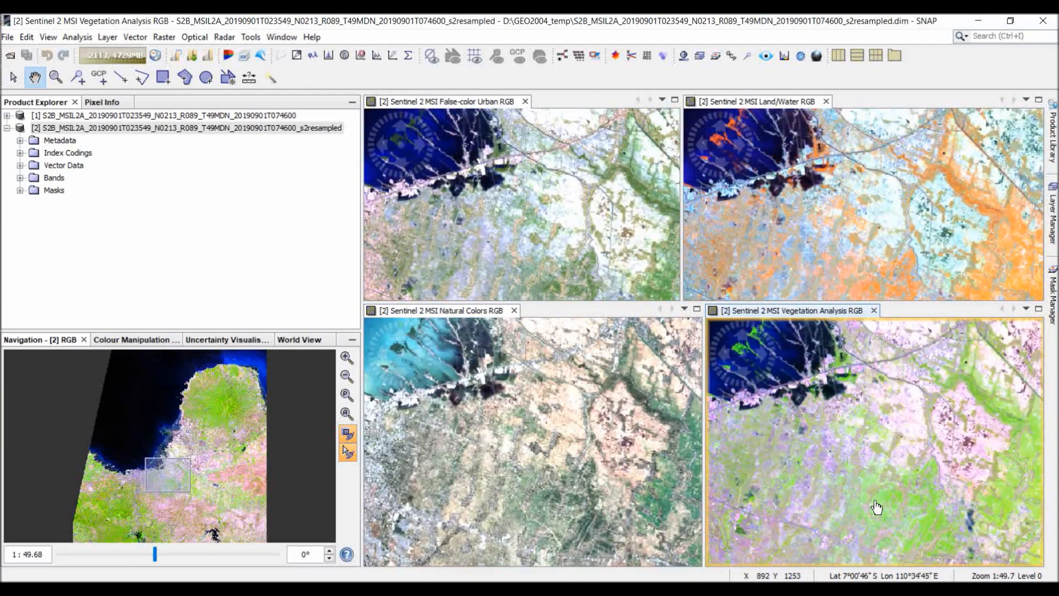
{"action": "left_click_drag", "start_coordinate": [888, 499], "coordinate": [789, 445]}
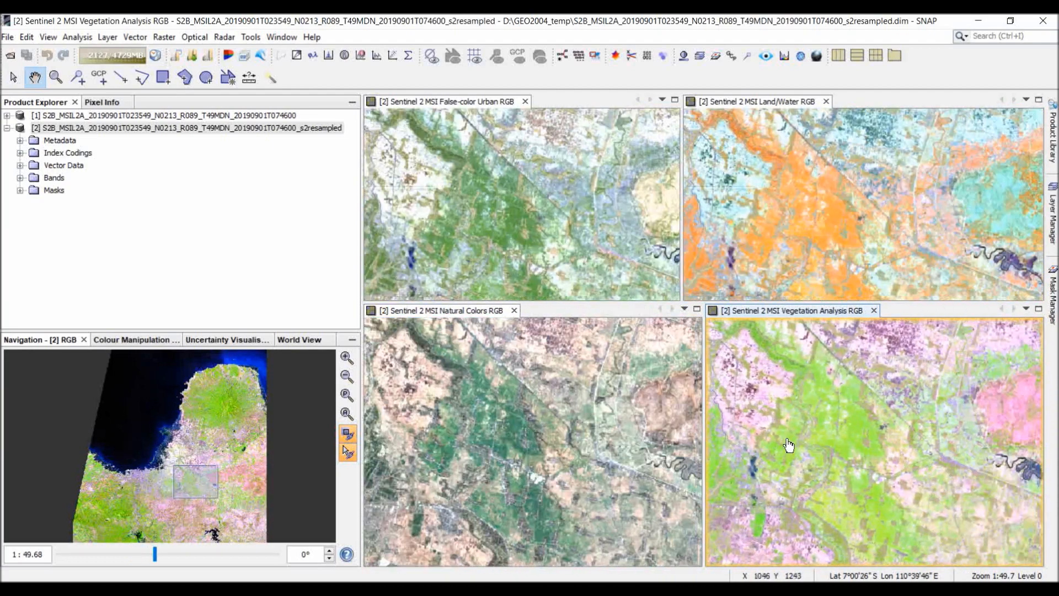
{"action": "left_click_drag", "start_coordinate": [853, 480], "coordinate": [847, 389]}
{"action": "scroll", "coordinate": [853, 413], "scroll_direction": "up", "scroll_amount": 4}
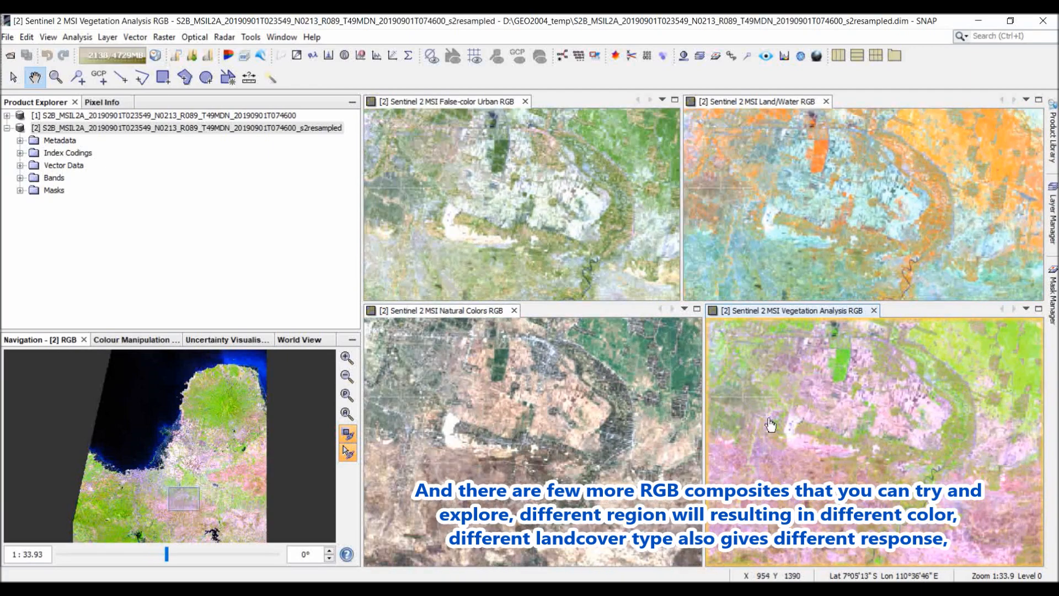
Compare land cover responses across the four composites, from the inland area to the west back to the coastal city.
{"action": "left_click_drag", "start_coordinate": [771, 426], "coordinate": [925, 449]}
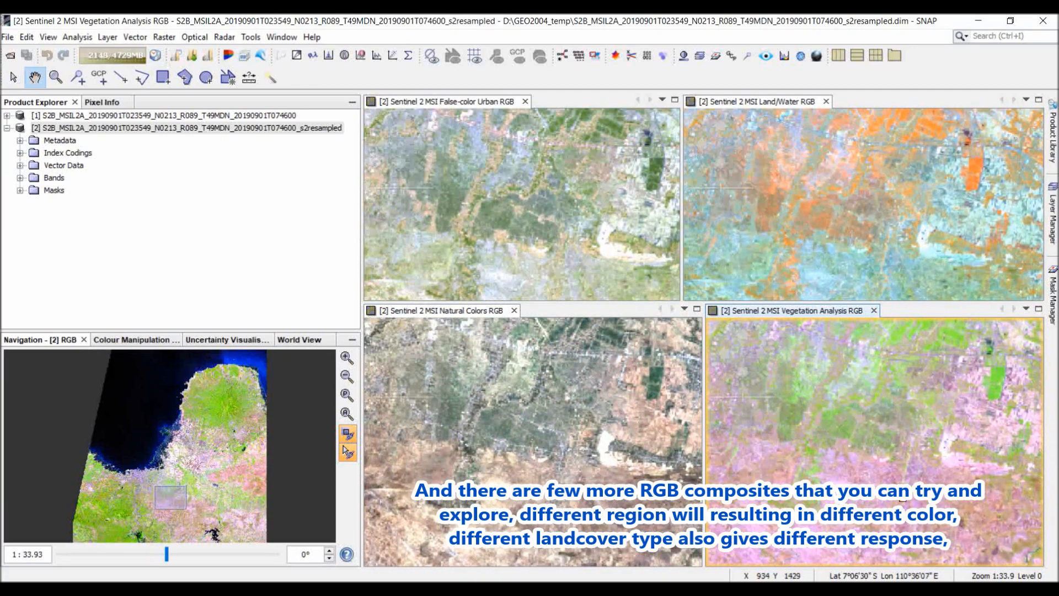
{"action": "left_click_drag", "start_coordinate": [901, 494], "coordinate": [996, 445]}
{"action": "left_click_drag", "start_coordinate": [844, 475], "coordinate": [948, 449]}
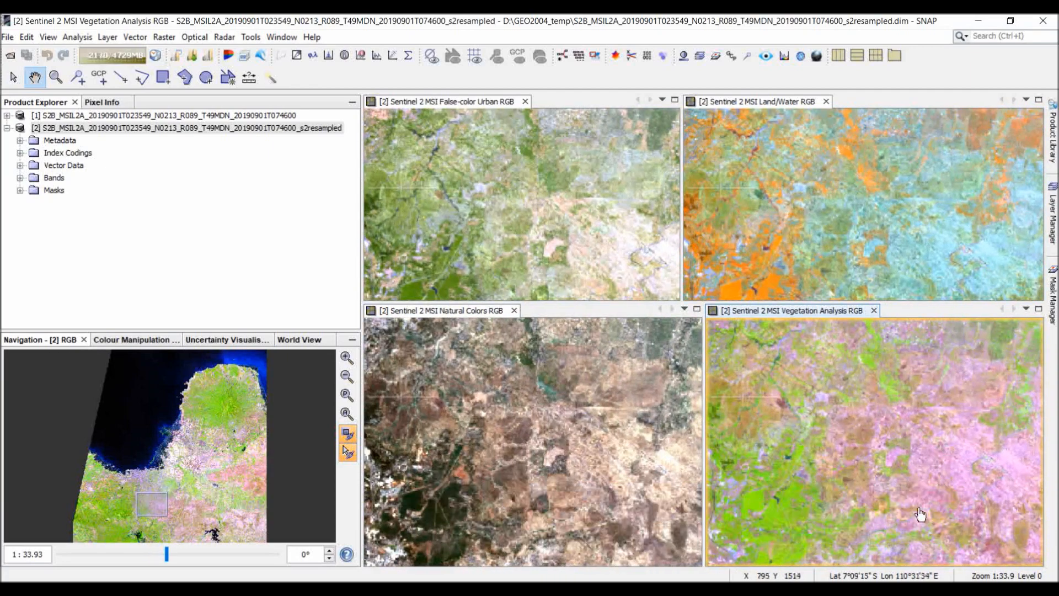
{"action": "scroll", "coordinate": [916, 474], "scroll_direction": "down", "scroll_amount": 5}
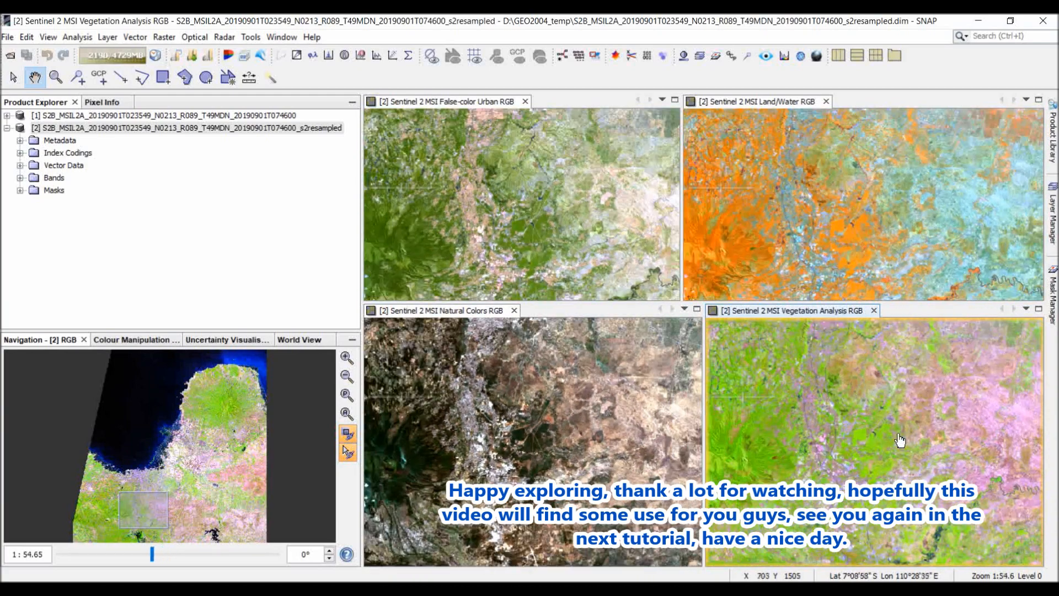
{"action": "scroll", "coordinate": [893, 441], "scroll_direction": "down", "scroll_amount": 4}
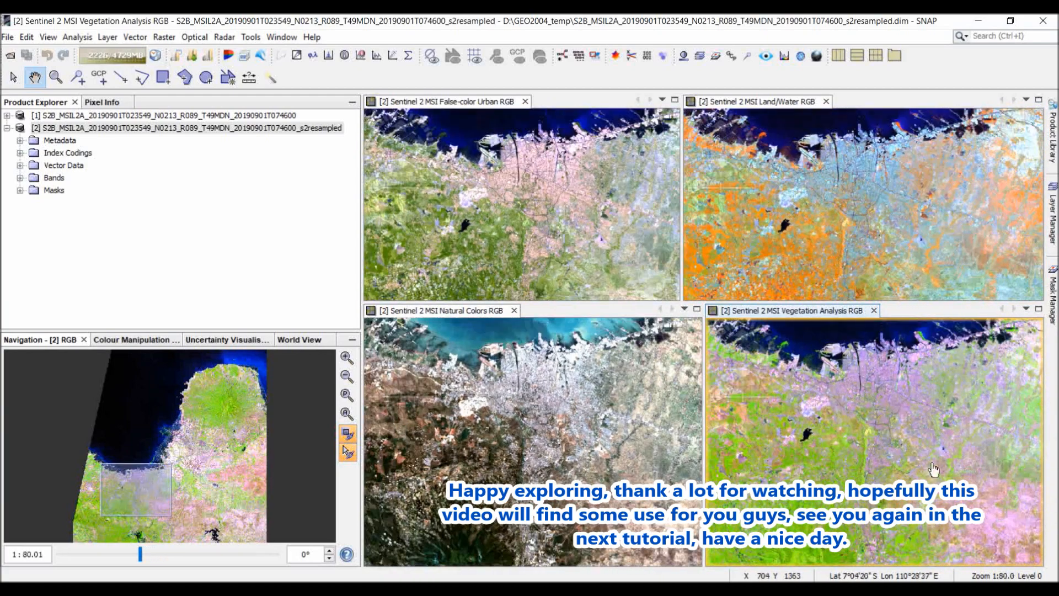
{"action": "left_click_drag", "start_coordinate": [934, 470], "coordinate": [880, 534]}
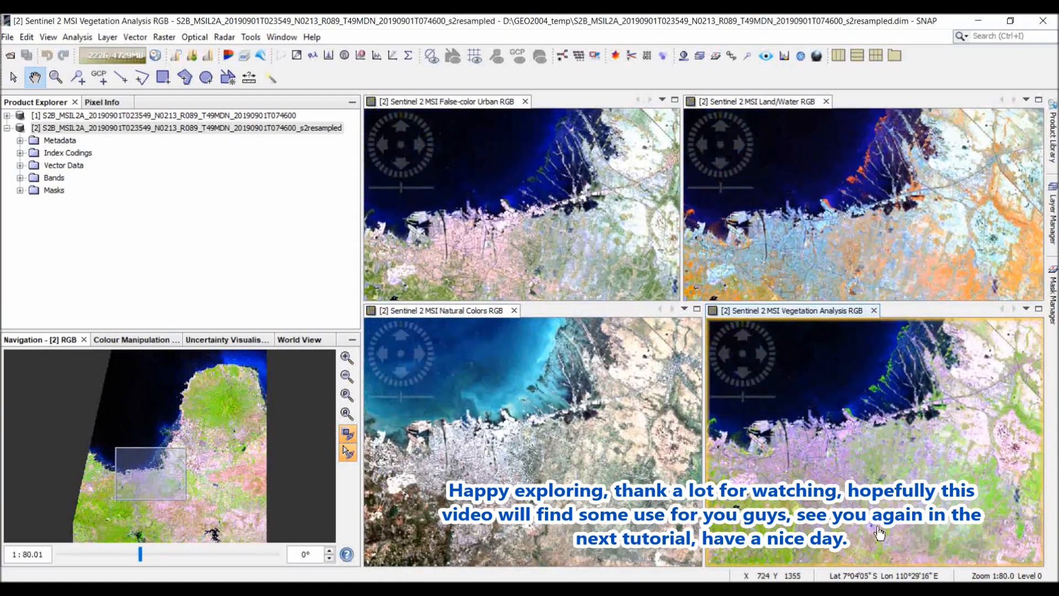
{"action": "left_click_drag", "start_coordinate": [890, 482], "coordinate": [920, 507]}
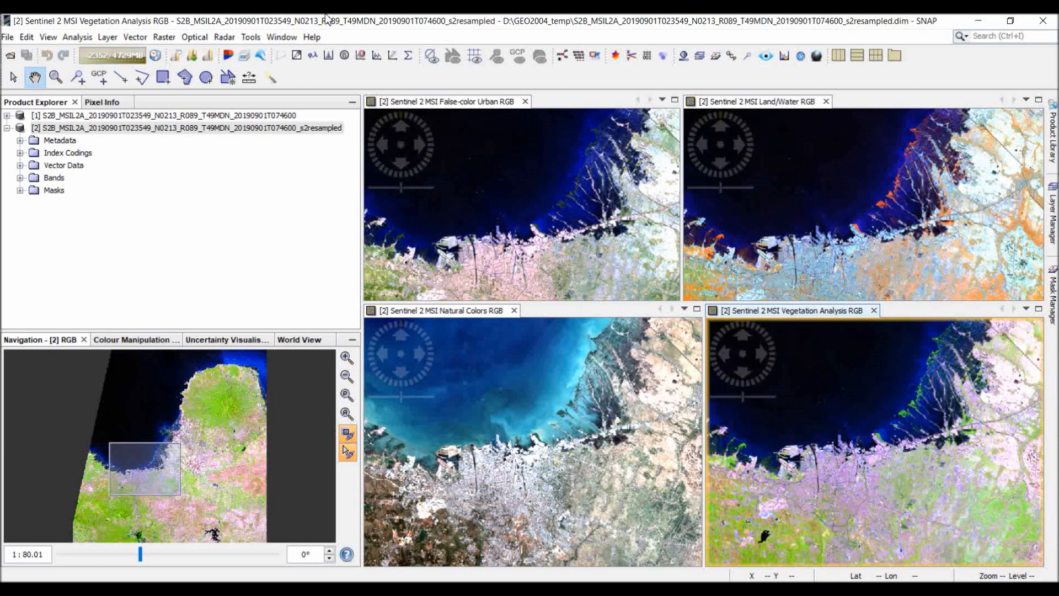